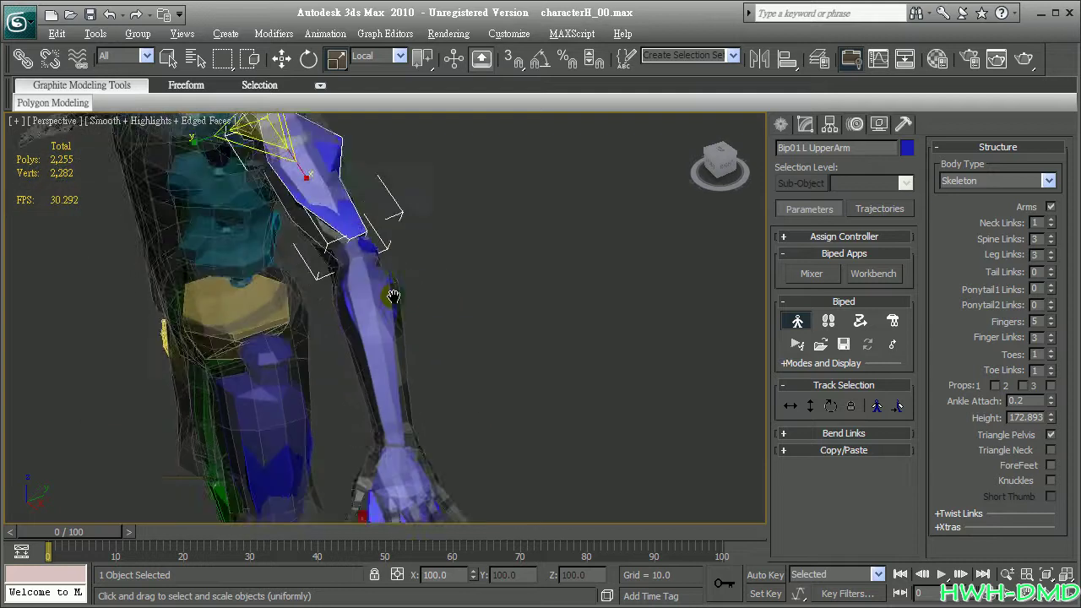
Select Bip01 L Hand and scale the bone down to shrink it.
{"action": "left_click", "coordinate": [349, 361]}
{"action": "scroll", "coordinate": [384, 345], "scroll_direction": "up", "scroll_amount": 5}
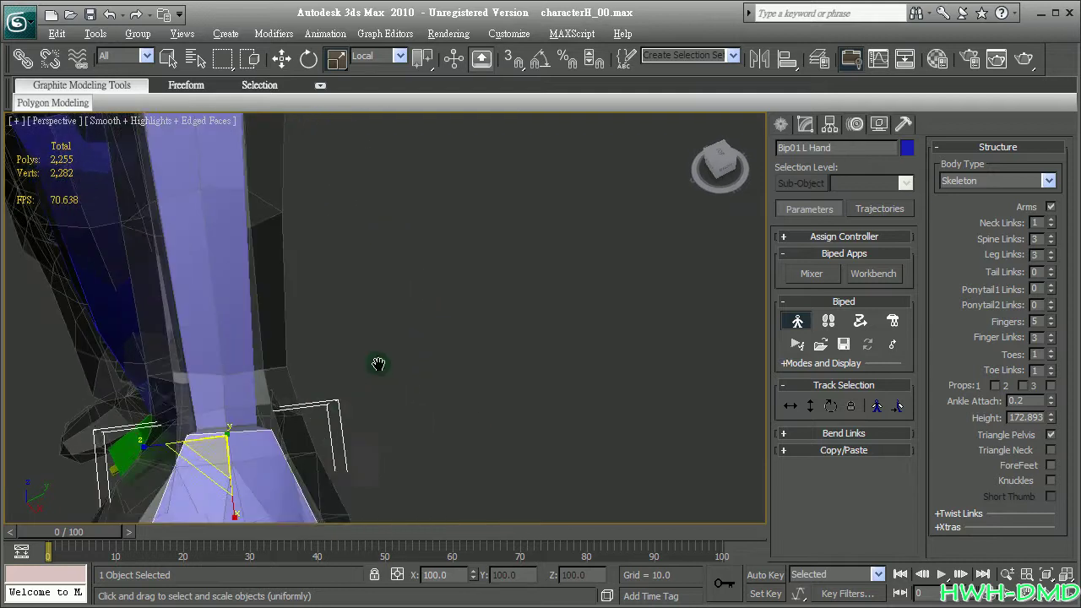
{"action": "middle_click_drag", "start_coordinate": [375, 296], "coordinate": [414, 240]}
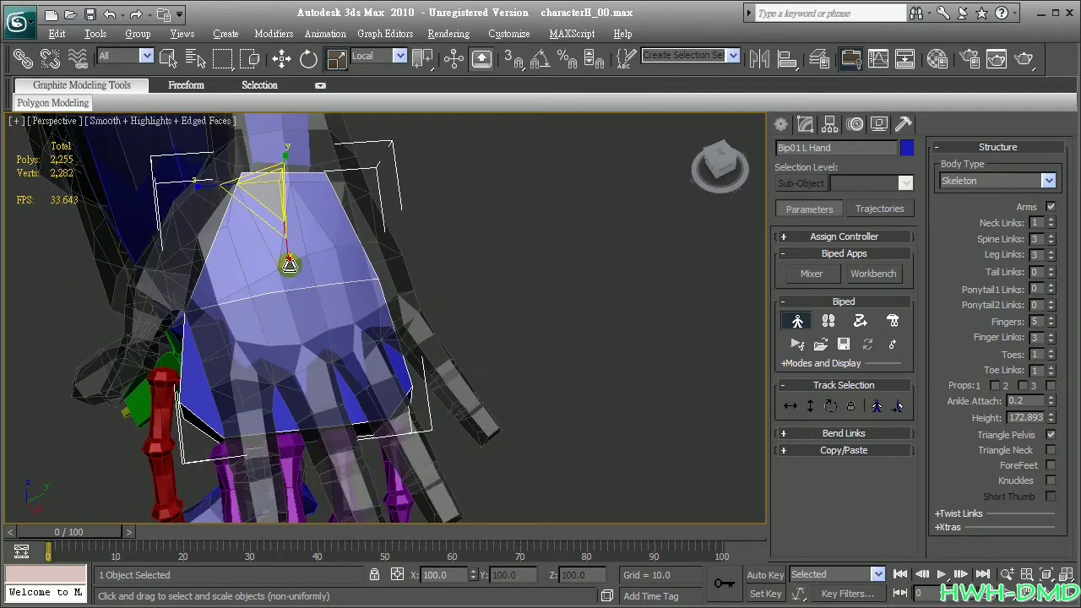
{"action": "left_click_drag", "start_coordinate": [289, 264], "coordinate": [290, 229]}
{"action": "key", "text": "ctrl+z"}
{"action": "mouse_move", "coordinate": [375, 273]}
{"action": "middle_mouse_down", "text": "alt"}
{"action": "mouse_move", "coordinate": [285, 345]}
{"action": "mouse_move", "coordinate": [296, 328]}
{"action": "middle_mouse_up", "text": "alt"}
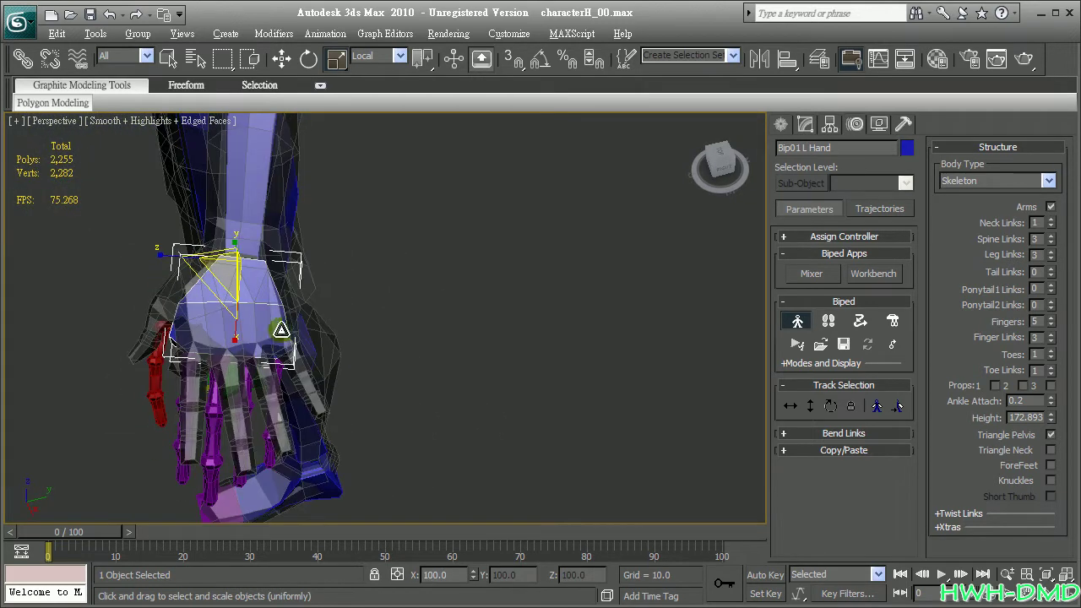
Nudge the left hand bone so it sits inside the mesh hand at the wrist.
{"action": "key", "text": "w"}
{"action": "left_click_drag", "start_coordinate": [277, 267], "coordinate": [281, 268]}
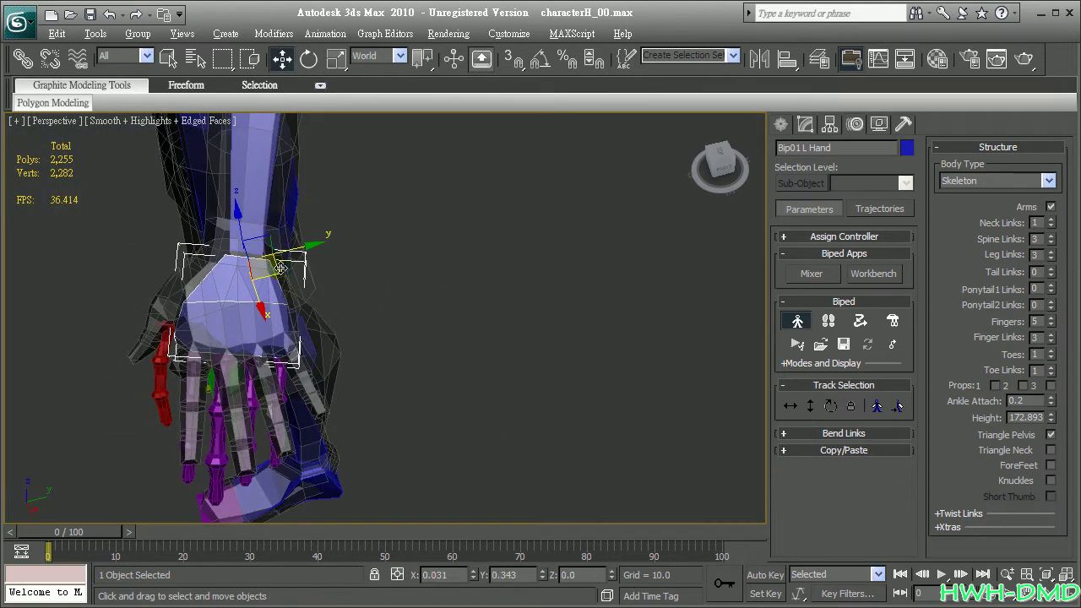
{"action": "mouse_move", "coordinate": [313, 308]}
{"action": "middle_mouse_down", "text": "alt"}
{"action": "mouse_move", "coordinate": [329, 335]}
{"action": "mouse_move", "coordinate": [472, 330]}
{"action": "mouse_move", "coordinate": [452, 297]}
{"action": "mouse_move", "coordinate": [449, 372]}
{"action": "mouse_move", "coordinate": [338, 335]}
{"action": "mouse_move", "coordinate": [403, 336]}
{"action": "mouse_move", "coordinate": [449, 394]}
{"action": "mouse_move", "coordinate": [589, 305]}
{"action": "mouse_move", "coordinate": [376, 361]}
{"action": "mouse_move", "coordinate": [589, 285]}
{"action": "mouse_move", "coordinate": [442, 435]}
{"action": "middle_mouse_up", "text": "alt"}
{"action": "scroll", "coordinate": [331, 364], "scroll_direction": "up", "scroll_amount": 5}
{"action": "scroll", "coordinate": [456, 345], "scroll_direction": "down", "scroll_amount": 4}
{"action": "mouse_move", "coordinate": [456, 345]}
{"action": "middle_mouse_down", "text": "alt"}
{"action": "mouse_move", "coordinate": [423, 355]}
{"action": "mouse_move", "coordinate": [405, 338]}
{"action": "mouse_move", "coordinate": [388, 374]}
{"action": "mouse_move", "coordinate": [301, 378]}
{"action": "mouse_move", "coordinate": [321, 363]}
{"action": "mouse_move", "coordinate": [300, 397]}
{"action": "mouse_move", "coordinate": [225, 336]}
{"action": "middle_mouse_up", "text": "alt"}
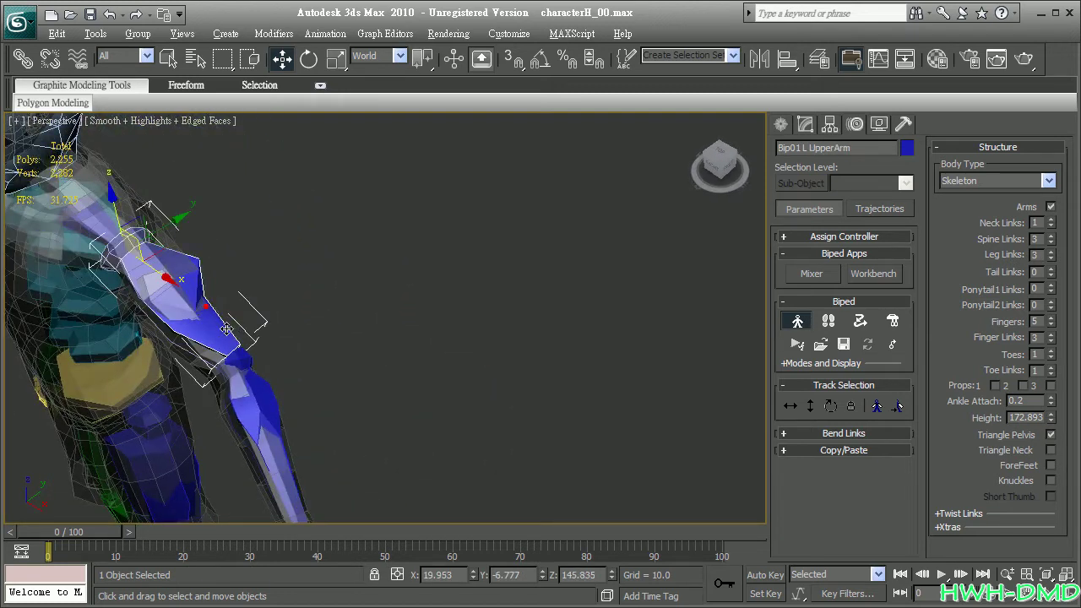
Rotate Bip01 L UpperArm to line up with the mesh arm.
{"action": "key", "text": "r"}
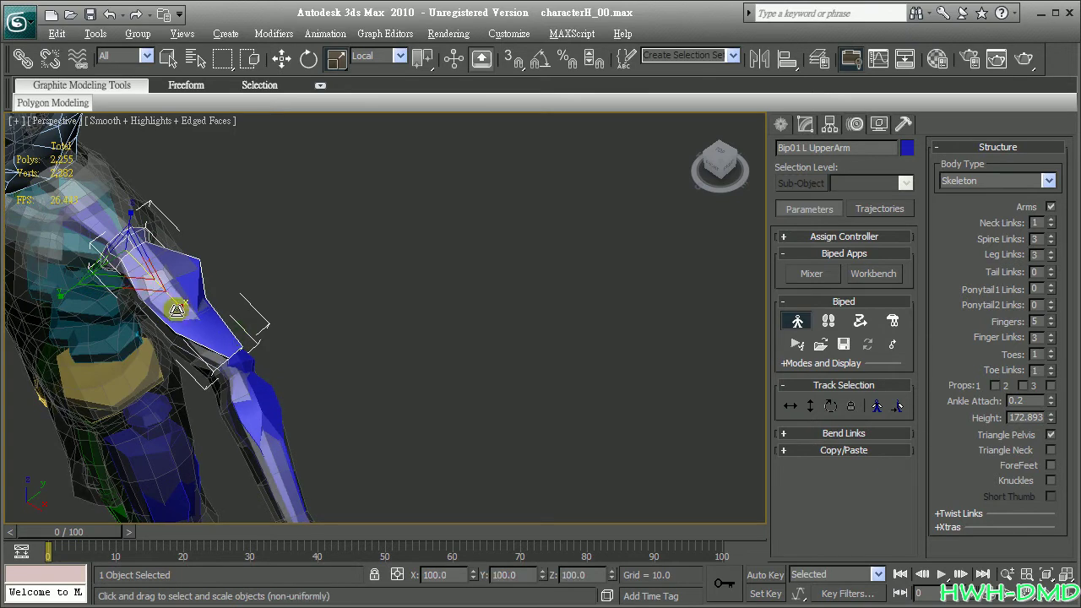
{"action": "key", "text": "e"}
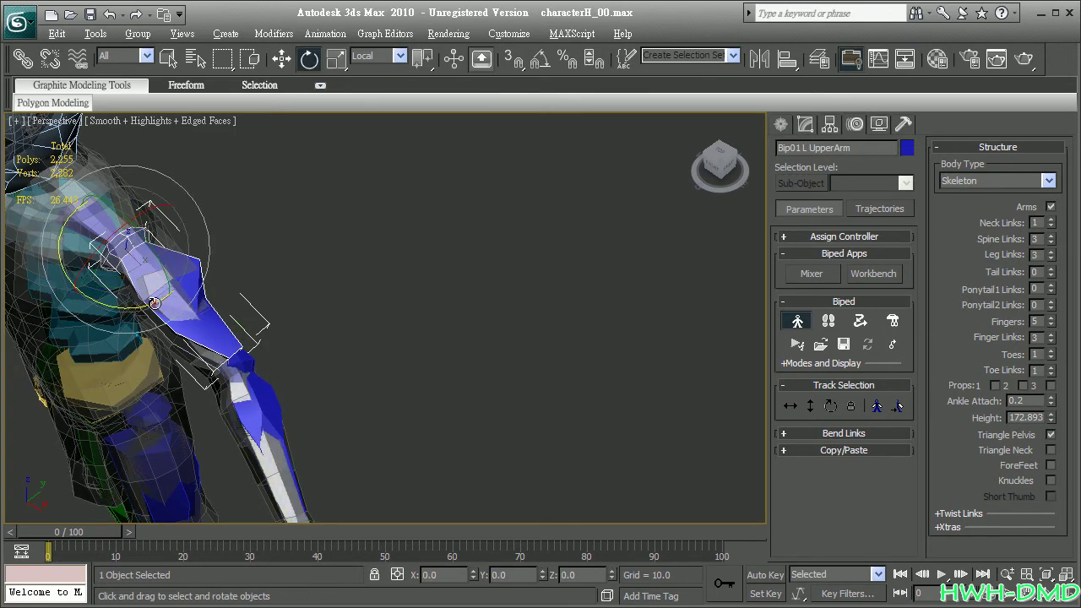
{"action": "left_click_drag", "start_coordinate": [153, 303], "coordinate": [156, 313]}
Rotate Bip01 L Forearm about 8.2° on Z to follow the mesh arm.
{"action": "left_click", "coordinate": [218, 434]}
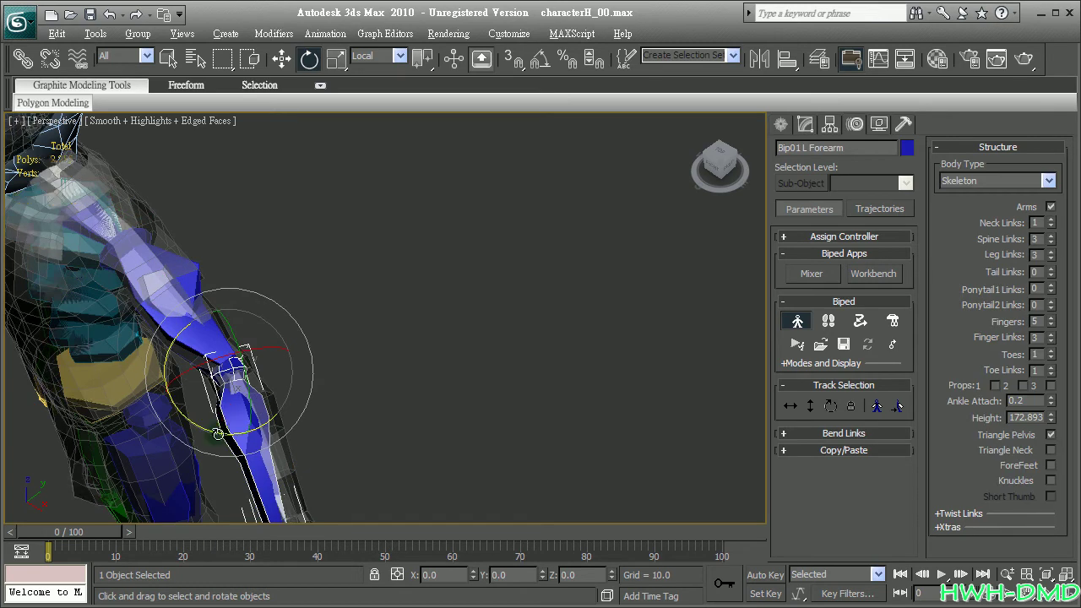
{"action": "left_click_drag", "start_coordinate": [218, 434], "coordinate": [232, 438]}
{"action": "mouse_move", "coordinate": [283, 445]}
{"action": "middle_mouse_down", "text": "alt"}
{"action": "mouse_move", "coordinate": [389, 333]}
{"action": "mouse_move", "coordinate": [436, 351]}
{"action": "mouse_move", "coordinate": [424, 367]}
{"action": "mouse_move", "coordinate": [405, 326]}
{"action": "mouse_move", "coordinate": [257, 330]}
{"action": "mouse_move", "coordinate": [221, 372]}
{"action": "mouse_move", "coordinate": [480, 353]}
{"action": "mouse_move", "coordinate": [386, 434]}
{"action": "mouse_move", "coordinate": [441, 331]}
{"action": "mouse_move", "coordinate": [447, 375]}
{"action": "middle_mouse_up", "text": "alt"}
{"action": "left_click", "coordinate": [221, 372]}
{"action": "scroll", "coordinate": [261, 379], "scroll_direction": "up", "scroll_amount": 3}
{"action": "scroll", "coordinate": [417, 312], "scroll_direction": "down", "scroll_amount": 3}
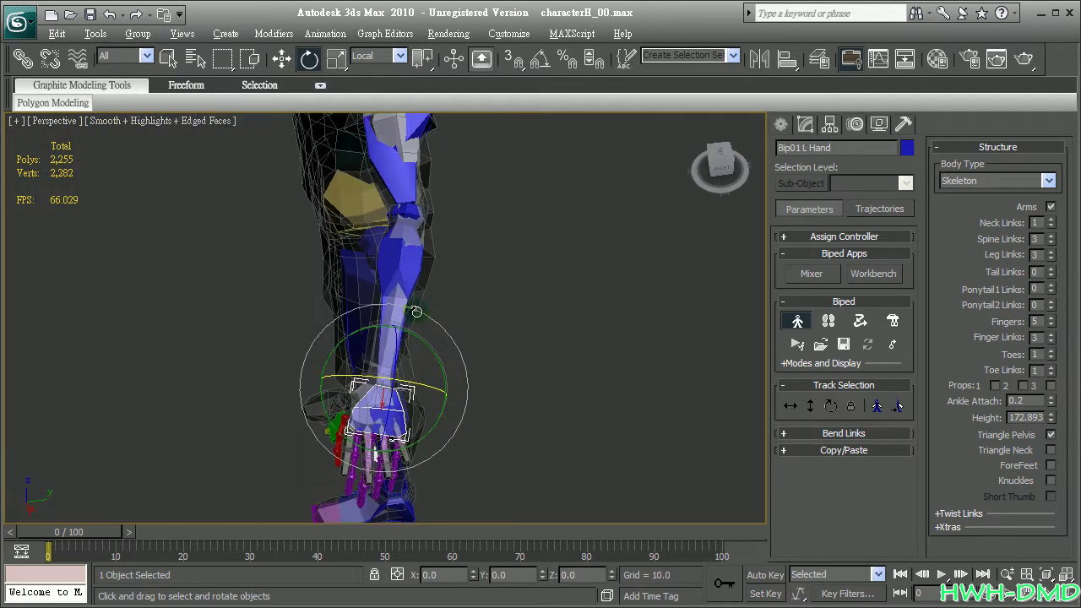
Twist Bip01 L Forearm back about -2.88° on Z.
{"action": "left_click", "coordinate": [417, 313]}
{"action": "left_click_drag", "start_coordinate": [421, 274], "coordinate": [420, 275]}
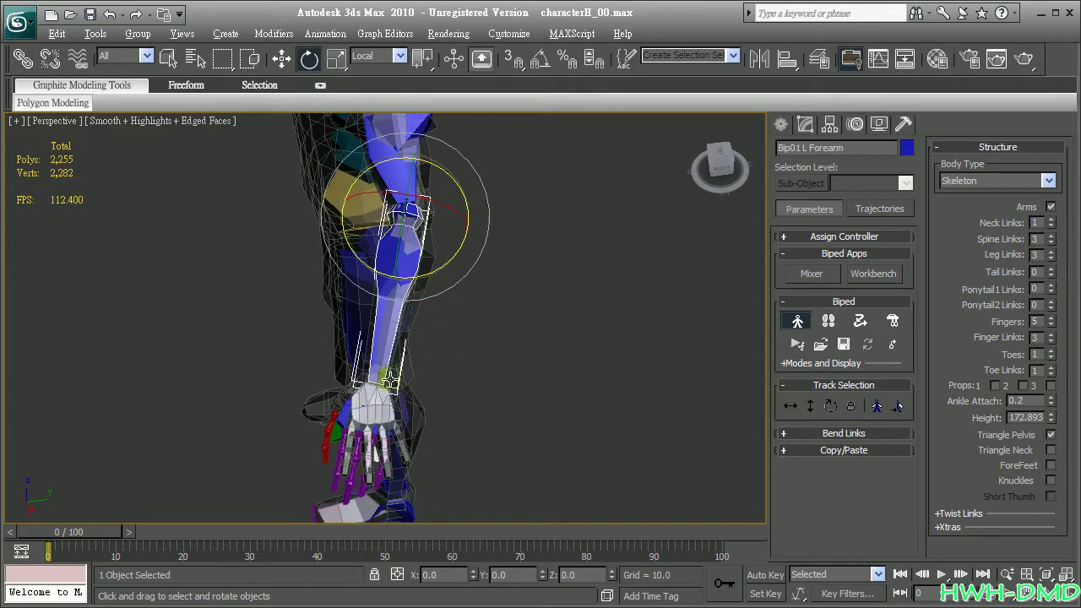
{"action": "middle_click_drag", "start_coordinate": [405, 327], "coordinate": [448, 341], "text": "alt"}
{"action": "scroll", "coordinate": [449, 341], "scroll_direction": "up", "scroll_amount": 4}
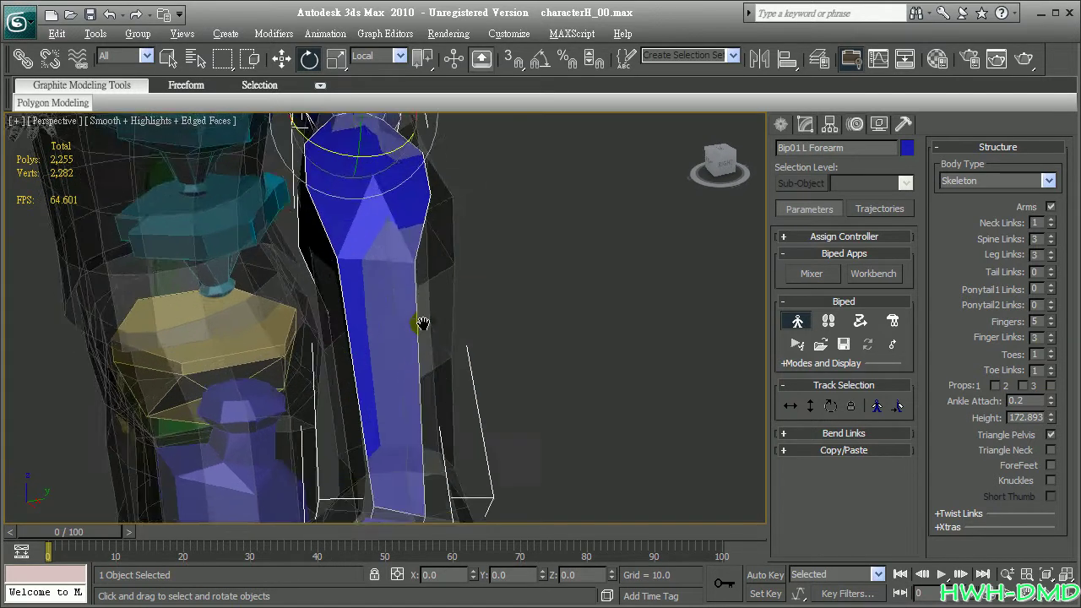
{"action": "scroll", "coordinate": [437, 348], "scroll_direction": "down", "scroll_amount": 2}
{"action": "middle_click_drag", "start_coordinate": [421, 293], "coordinate": [411, 358], "text": "alt"}
{"action": "scroll", "coordinate": [409, 361], "scroll_direction": "down", "scroll_amount": 4}
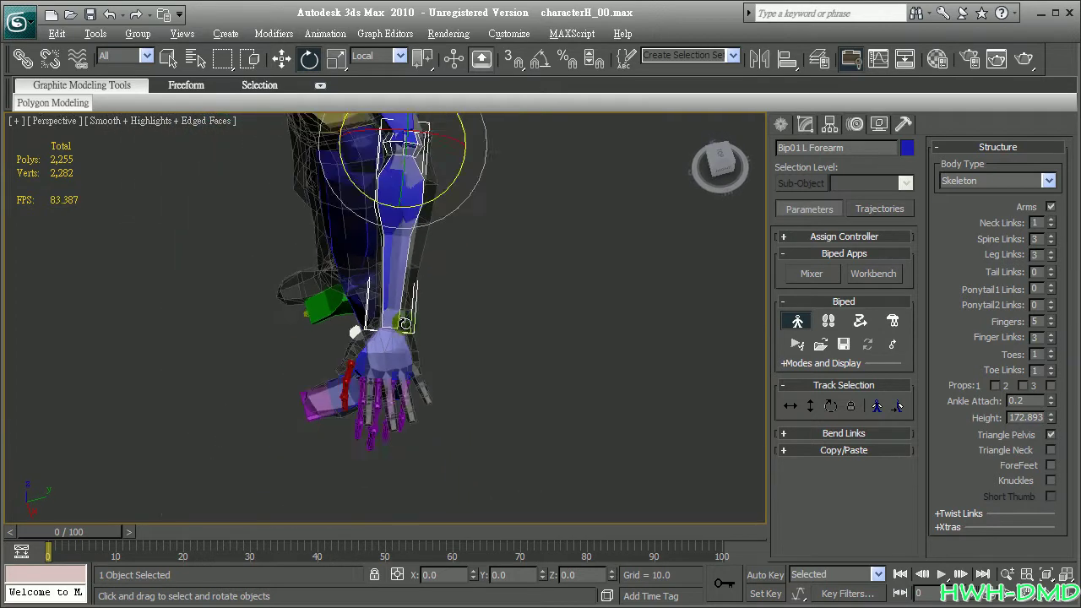
{"action": "scroll", "coordinate": [403, 357], "scroll_direction": "down", "scroll_amount": 1}
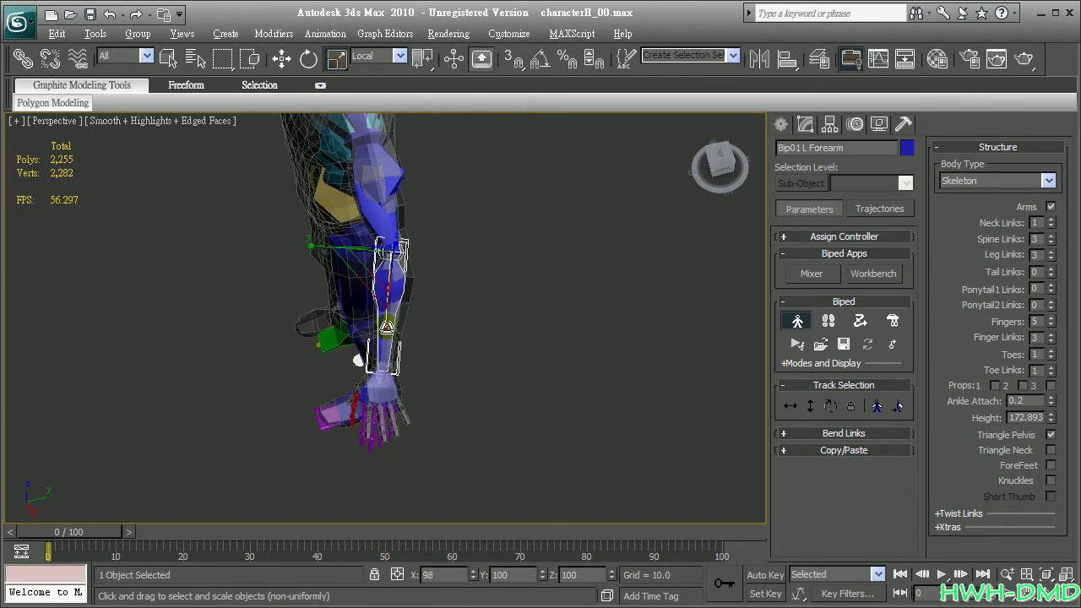
{"action": "scroll", "coordinate": [412, 415], "scroll_direction": "up", "scroll_amount": 3}
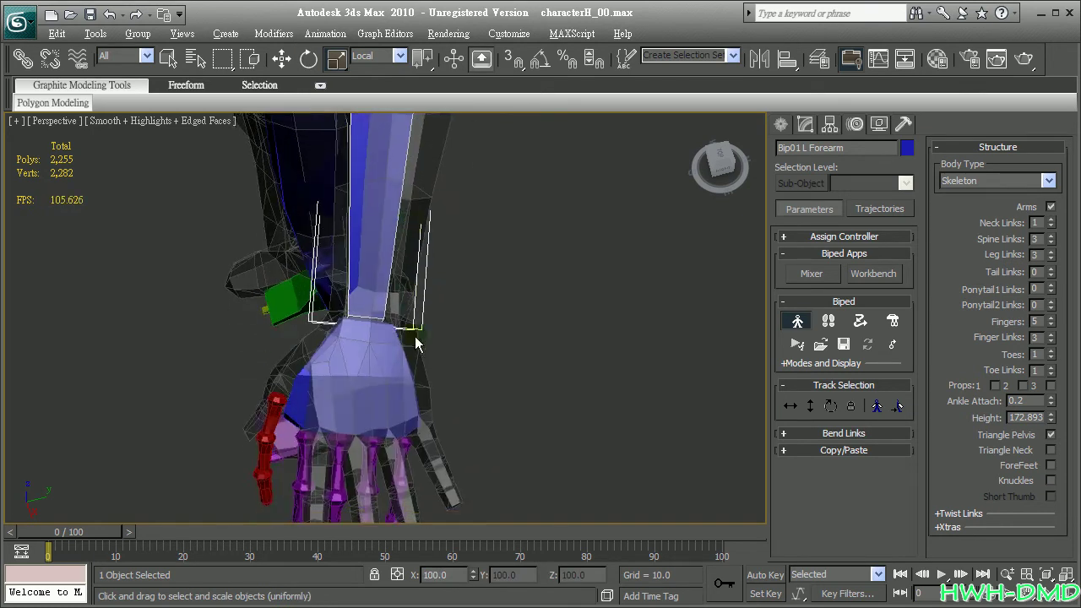
Flatten the Bip01 L Hand bone by scaling it along Z.
{"action": "left_click", "coordinate": [397, 338]}
{"action": "scroll", "coordinate": [350, 367], "scroll_direction": "up", "scroll_amount": 2}
{"action": "middle_click_drag", "start_coordinate": [350, 367], "coordinate": [403, 279]}
{"action": "left_click_drag", "start_coordinate": [265, 207], "coordinate": [276, 199]}
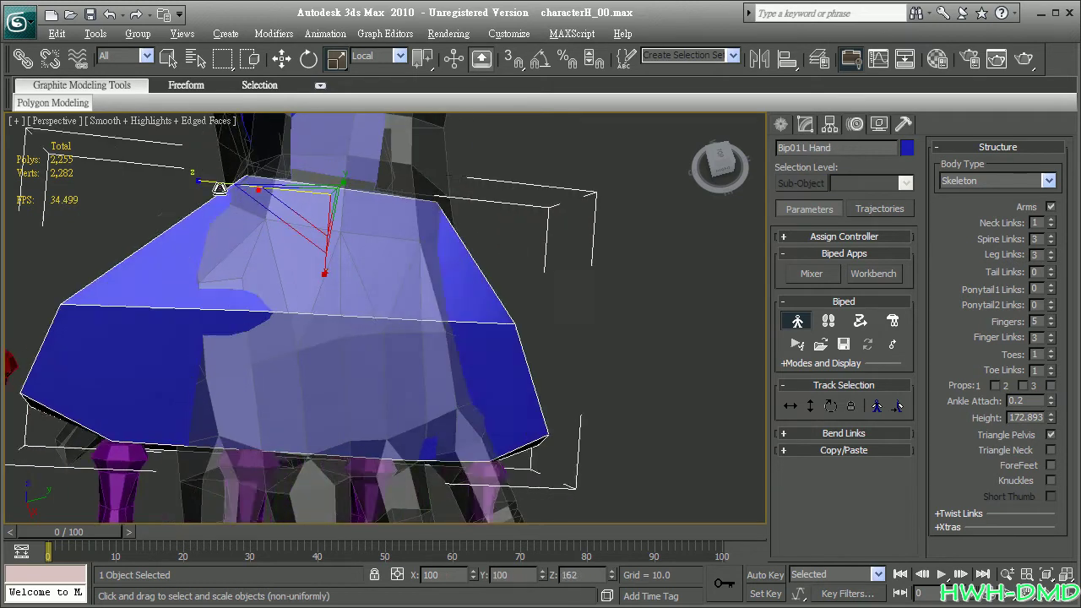
{"action": "key", "text": "ctrl+z"}
{"action": "mouse_move", "coordinate": [326, 316]}
{"action": "middle_mouse_down", "text": "alt"}
{"action": "mouse_move", "coordinate": [320, 325]}
{"action": "mouse_move", "coordinate": [369, 335]}
{"action": "mouse_move", "coordinate": [309, 280]}
{"action": "mouse_move", "coordinate": [361, 286]}
{"action": "middle_mouse_up", "text": "alt"}
Move the hand bone along its Local axes to fill the mesh palm.
{"action": "key", "text": "w"}
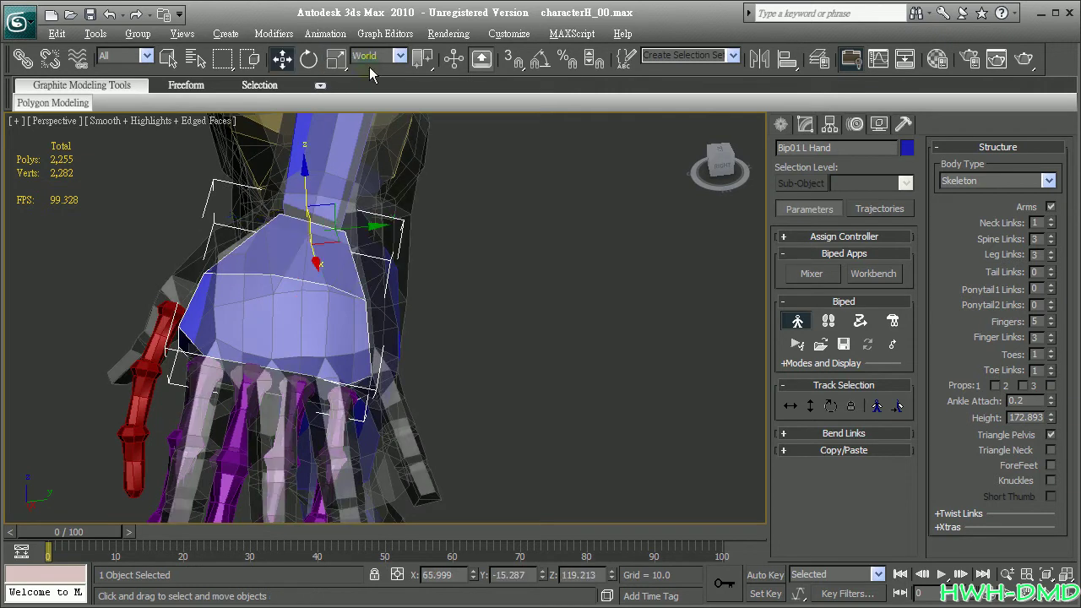
{"action": "left_click", "coordinate": [372, 55]}
{"action": "left_click", "coordinate": [371, 115]}
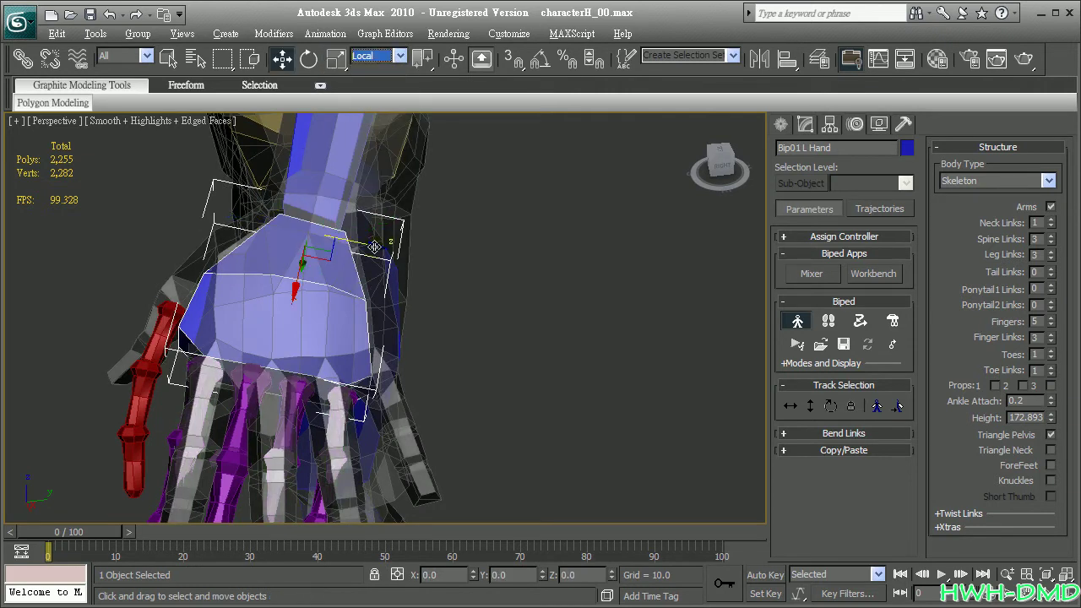
{"action": "left_click_drag", "start_coordinate": [372, 250], "coordinate": [374, 250]}
Move the left hand so the arm swings down and hangs.
{"action": "scroll", "coordinate": [374, 250], "scroll_direction": "down", "scroll_amount": 5}
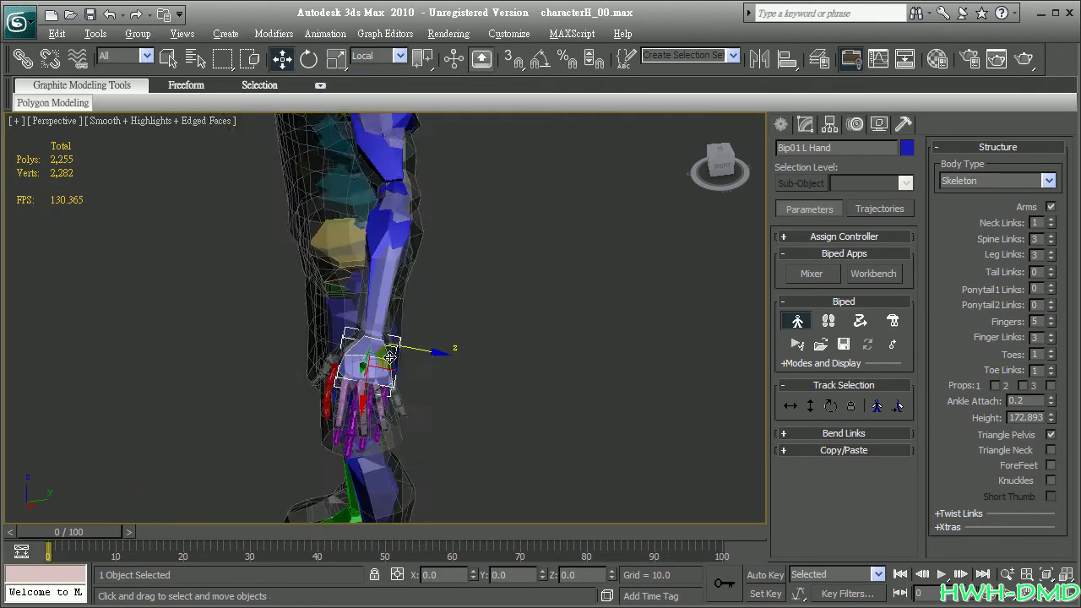
{"action": "left_click_drag", "start_coordinate": [363, 346], "coordinate": [399, 334]}
{"action": "scroll", "coordinate": [400, 334], "scroll_direction": "up", "scroll_amount": 3}
{"action": "scroll", "coordinate": [388, 328], "scroll_direction": "up", "scroll_amount": 3}
{"action": "scroll", "coordinate": [364, 311], "scroll_direction": "up", "scroll_amount": 3}
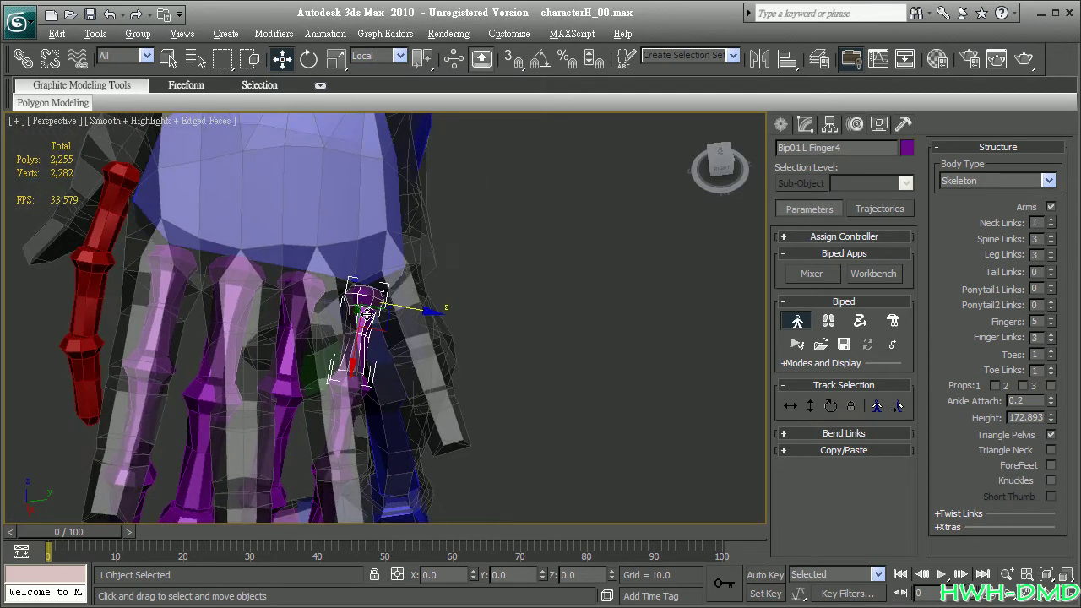
Shift Finger3, Finger2, Finger1 and the thumb's Finger0 into their mesh fingers.
{"action": "left_click", "coordinate": [312, 320]}
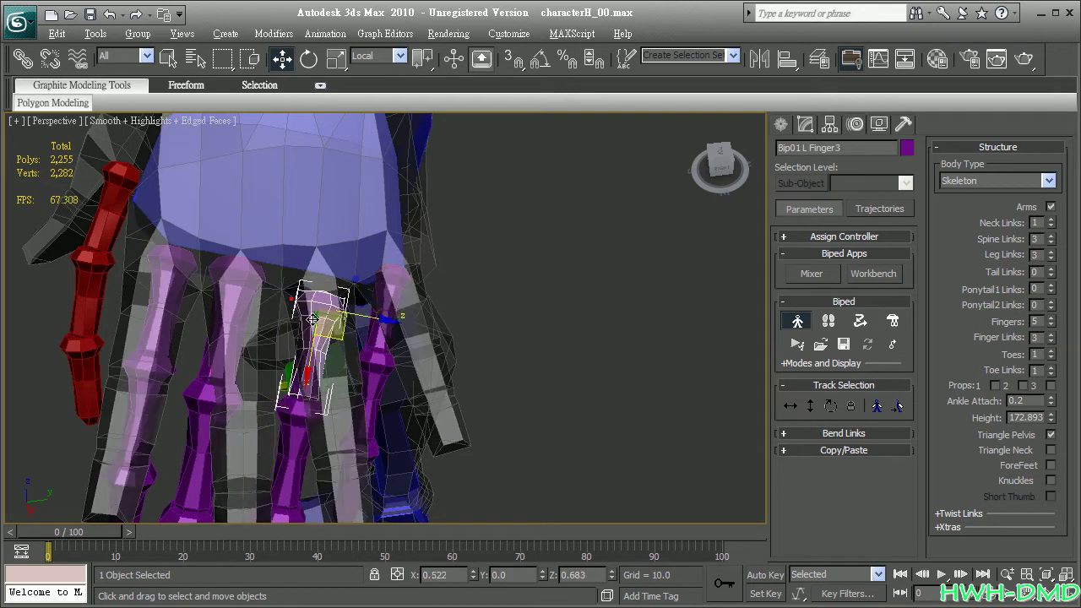
{"action": "left_click_drag", "start_coordinate": [241, 304], "coordinate": [130, 312]}
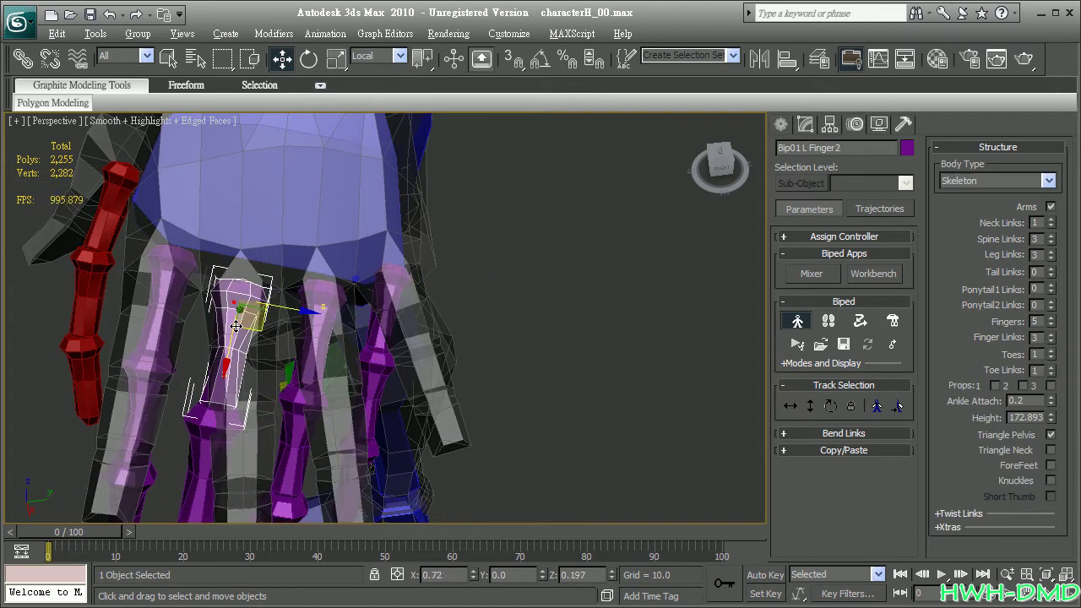
{"action": "left_click", "coordinate": [133, 314]}
{"action": "middle_click_drag", "start_coordinate": [135, 314], "coordinate": [335, 293], "text": "alt"}
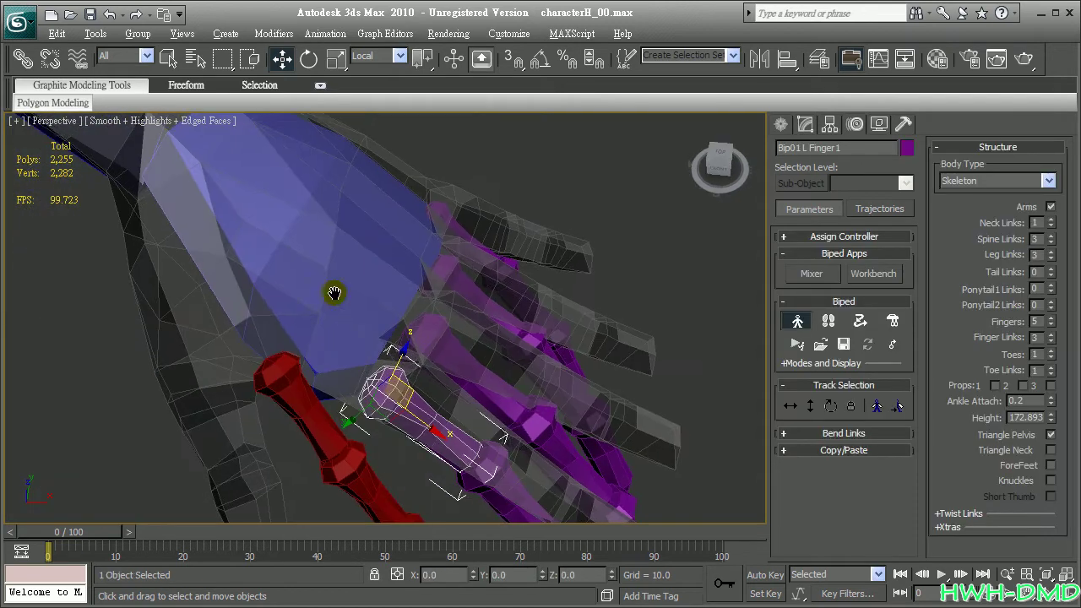
{"action": "left_click", "coordinate": [283, 379]}
{"action": "mouse_move", "coordinate": [283, 379]}
{"action": "middle_mouse_down", "text": "alt"}
{"action": "mouse_move", "coordinate": [345, 331]}
{"action": "mouse_move", "coordinate": [324, 420]}
{"action": "mouse_move", "coordinate": [208, 243]}
{"action": "middle_mouse_up", "text": "alt"}
{"action": "scroll", "coordinate": [324, 420], "scroll_direction": "up", "scroll_amount": 3}
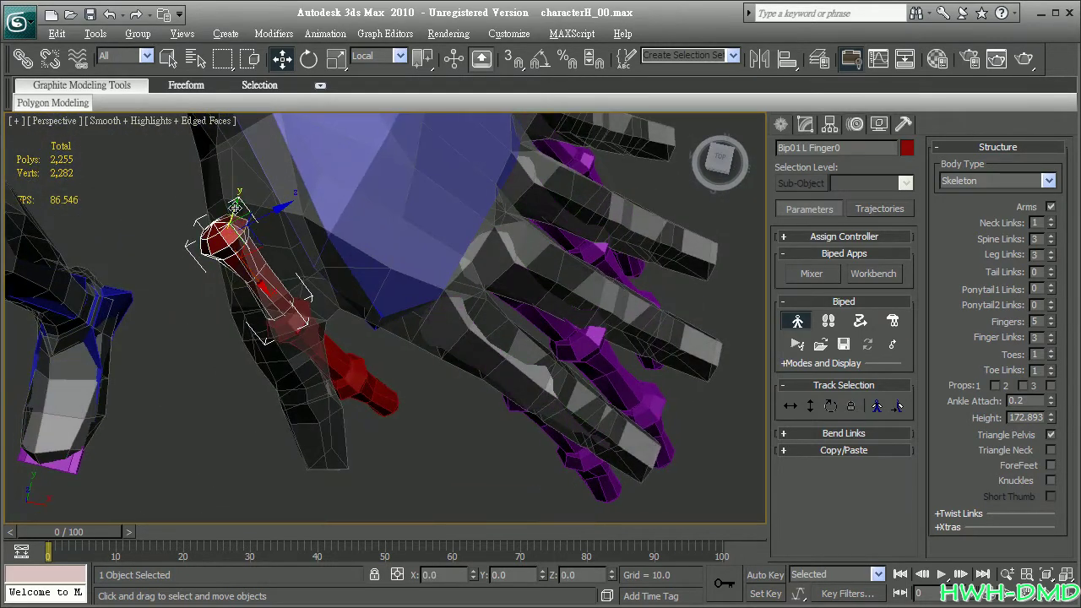
Move and rotate the thumb chain, tilting it about 27° on X into the thumb mesh.
{"action": "left_click_drag", "start_coordinate": [235, 208], "coordinate": [271, 180]}
{"action": "key", "text": "e"}
{"action": "mouse_move", "coordinate": [221, 207]}
{"action": "left_mouse_down"}
{"action": "mouse_move", "coordinate": [166, 227]}
{"action": "mouse_move", "coordinate": [276, 214]}
{"action": "mouse_move", "coordinate": [254, 244]}
{"action": "mouse_move", "coordinate": [314, 337]}
{"action": "left_mouse_up"}
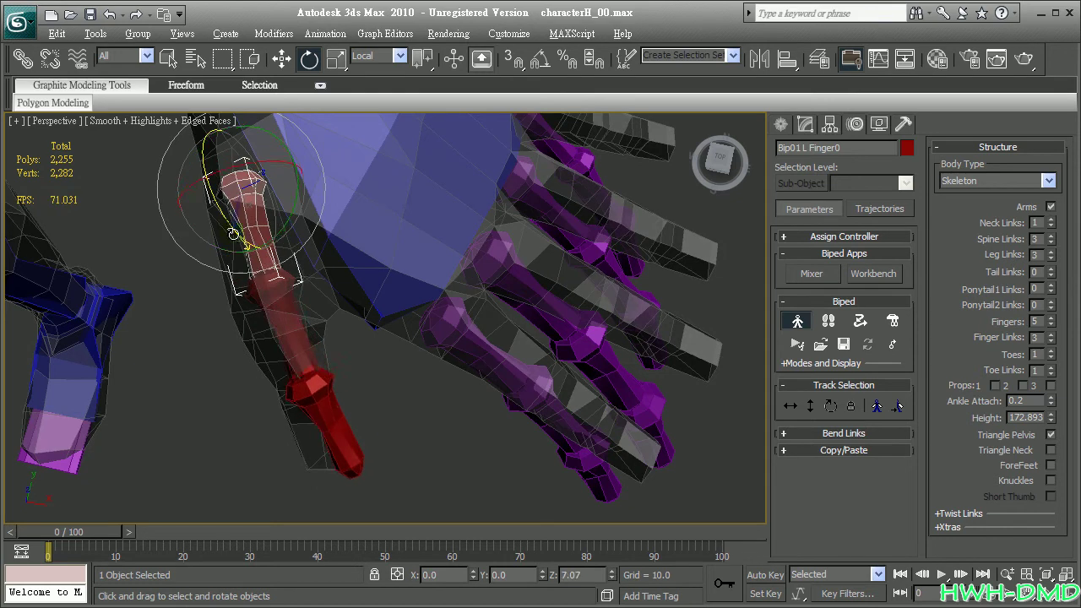
{"action": "mouse_move", "coordinate": [314, 337]}
{"action": "middle_mouse_down", "text": "alt"}
{"action": "mouse_move", "coordinate": [411, 313]}
{"action": "mouse_move", "coordinate": [434, 292]}
{"action": "mouse_move", "coordinate": [416, 294]}
{"action": "middle_mouse_up", "text": "alt"}
{"action": "mouse_move", "coordinate": [256, 210]}
{"action": "left_mouse_down"}
{"action": "mouse_move", "coordinate": [258, 184]}
{"action": "mouse_move", "coordinate": [360, 251]}
{"action": "mouse_move", "coordinate": [301, 242]}
{"action": "left_mouse_up"}
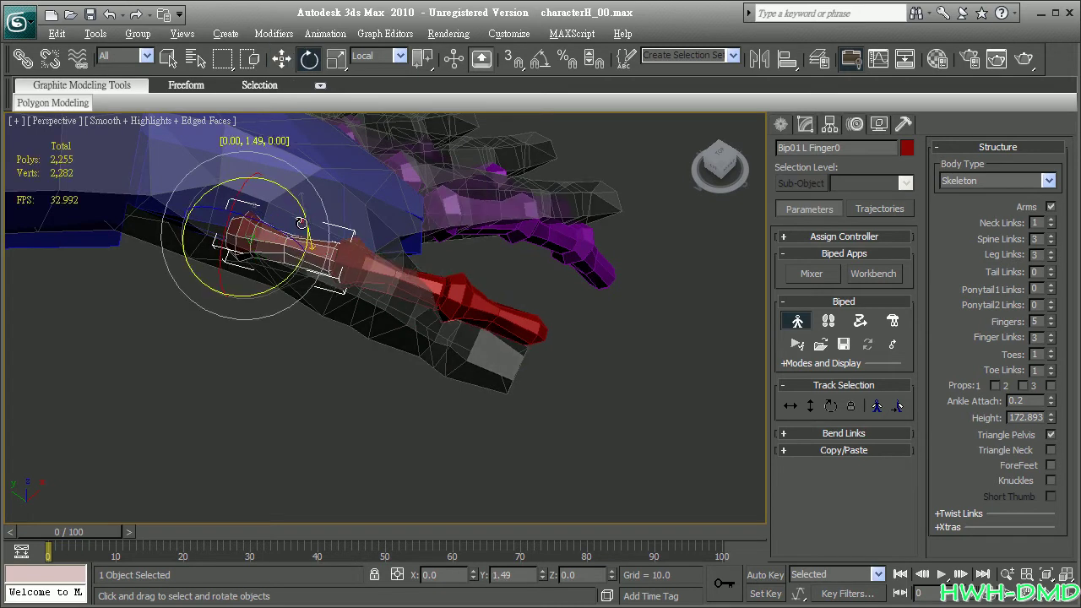
{"action": "mouse_move", "coordinate": [239, 201]}
{"action": "left_mouse_down"}
{"action": "mouse_move", "coordinate": [219, 232]}
{"action": "mouse_move", "coordinate": [278, 259]}
{"action": "left_mouse_up"}
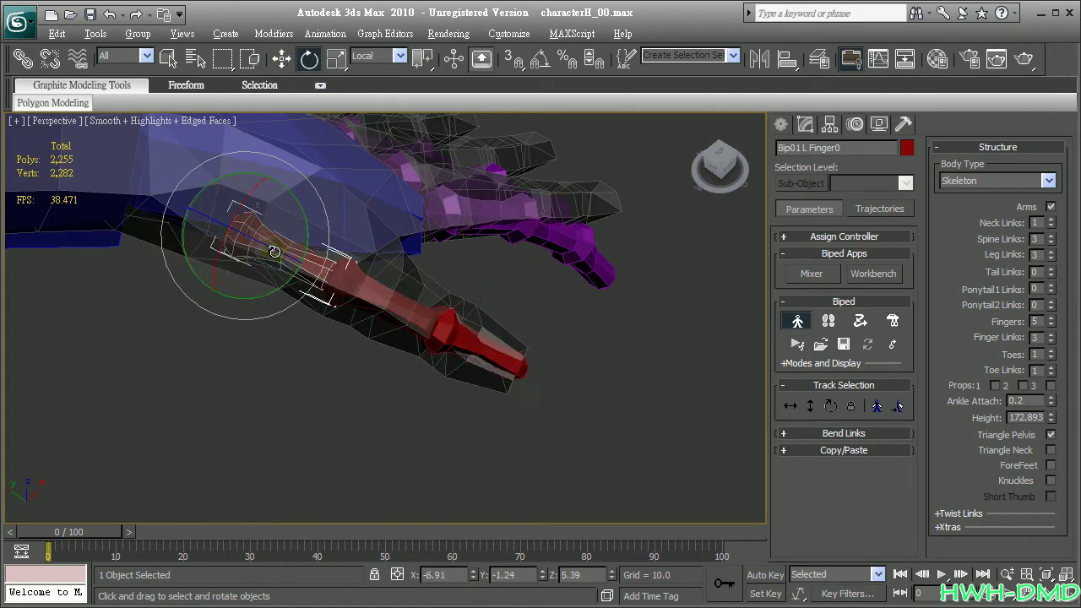
Rotate Finger01 along the thumb and move Finger0 into the thumb base.
{"action": "key", "text": "r"}
{"action": "left_click", "coordinate": [370, 302]}
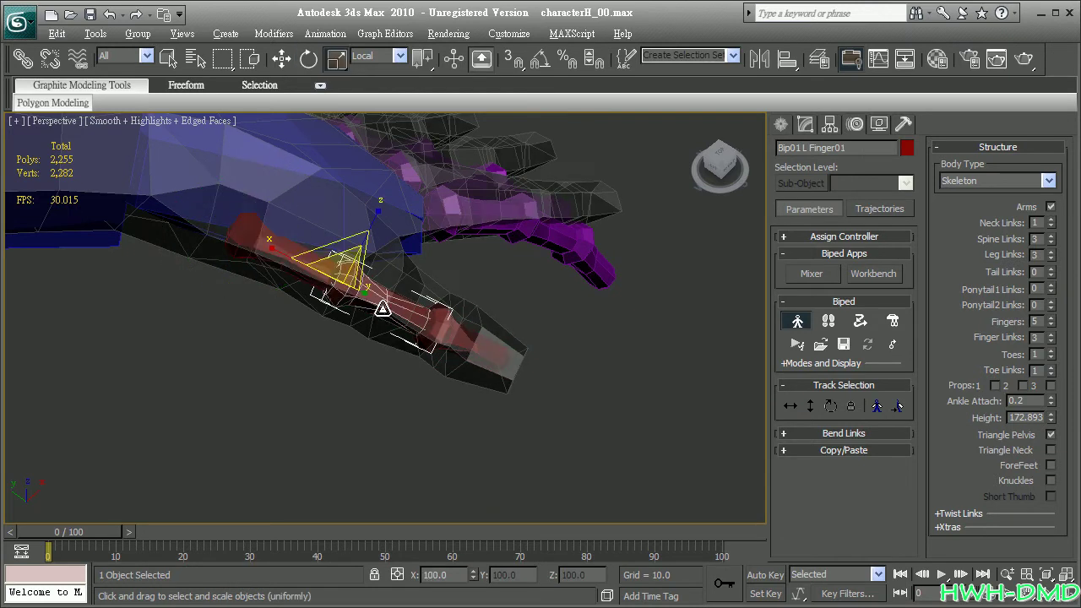
{"action": "key", "text": "e"}
{"action": "left_click_drag", "start_coordinate": [372, 275], "coordinate": [357, 294]}
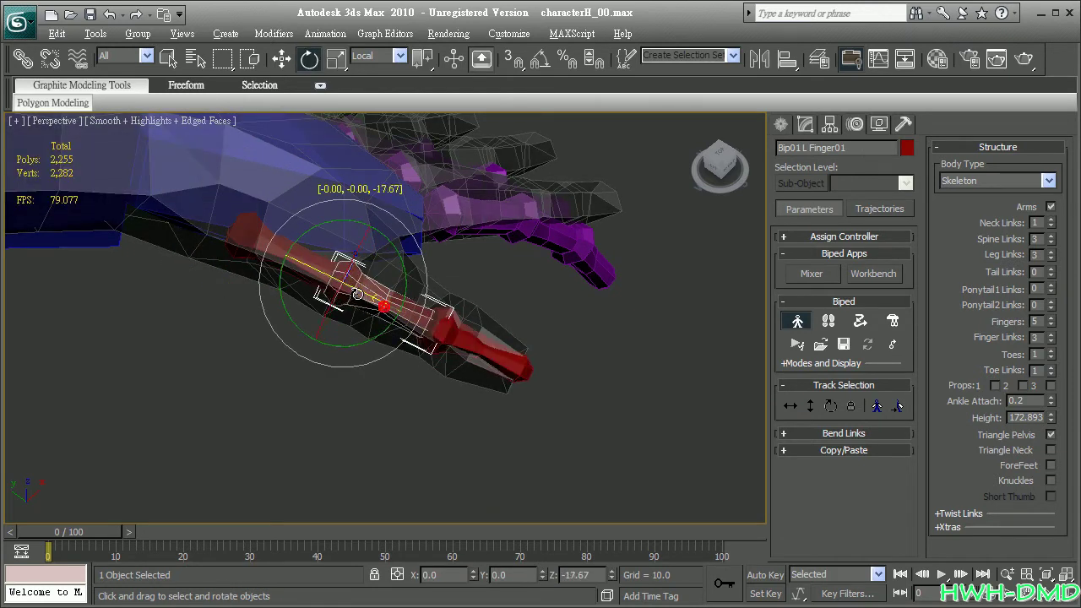
{"action": "mouse_move", "coordinate": [512, 349]}
{"action": "middle_mouse_down", "text": "alt"}
{"action": "mouse_move", "coordinate": [341, 355]}
{"action": "mouse_move", "coordinate": [306, 309]}
{"action": "mouse_move", "coordinate": [397, 438]}
{"action": "mouse_move", "coordinate": [473, 363]}
{"action": "mouse_move", "coordinate": [479, 316]}
{"action": "middle_mouse_up", "text": "alt"}
{"action": "key", "text": "w"}
{"action": "key", "text": "Page_Up"}
{"action": "left_click_drag", "start_coordinate": [479, 316], "coordinate": [454, 297]}
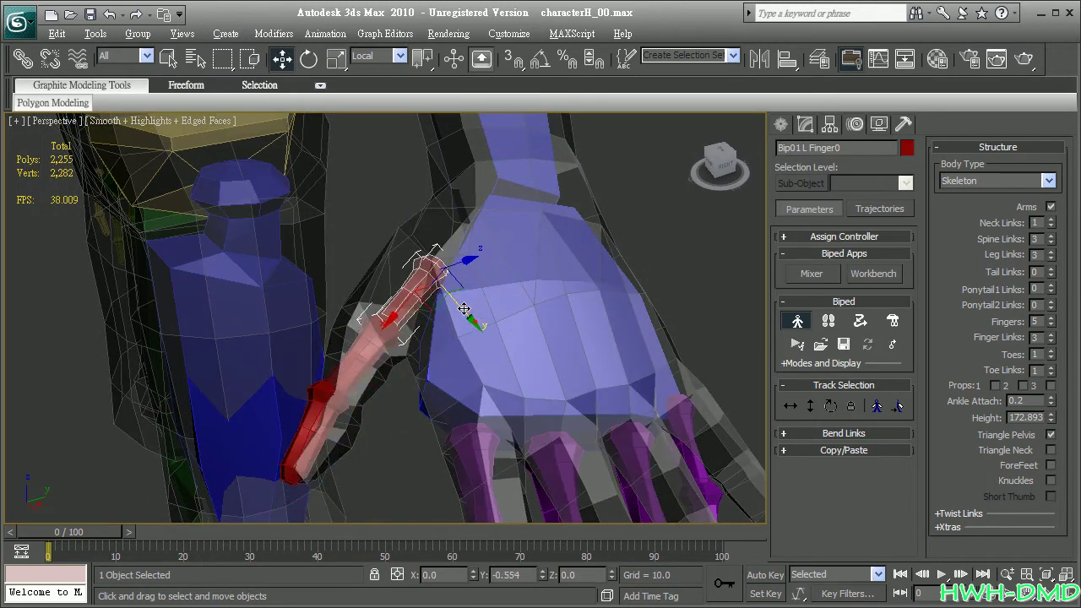
Rotate thumb bones Finger01 and Finger02 to follow the thumb's curve.
{"action": "key", "text": "e"}
{"action": "left_click", "coordinate": [359, 333]}
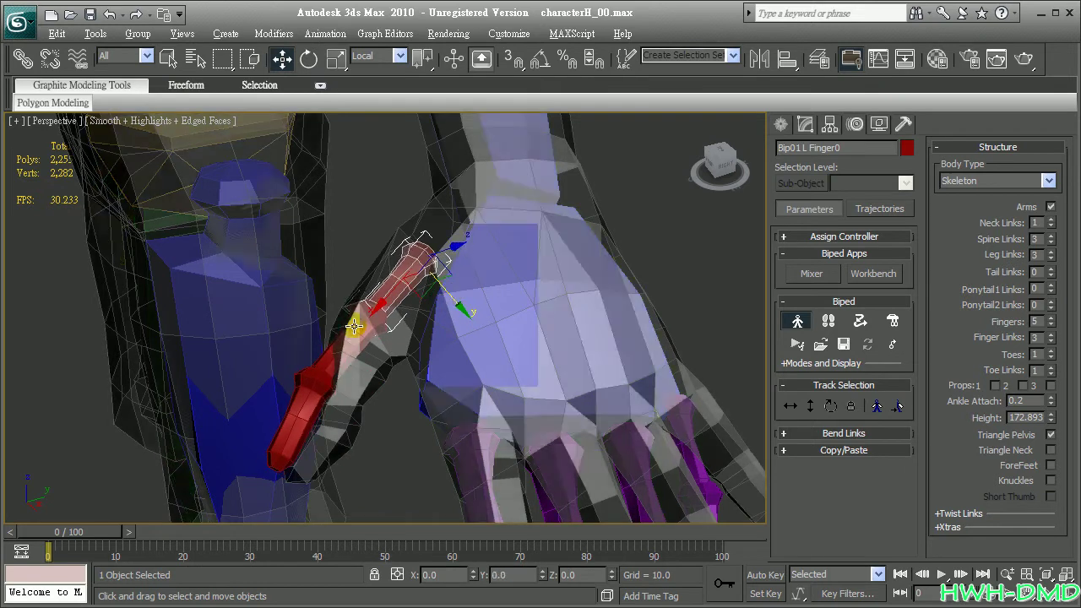
{"action": "left_click_drag", "start_coordinate": [318, 328], "coordinate": [322, 342]}
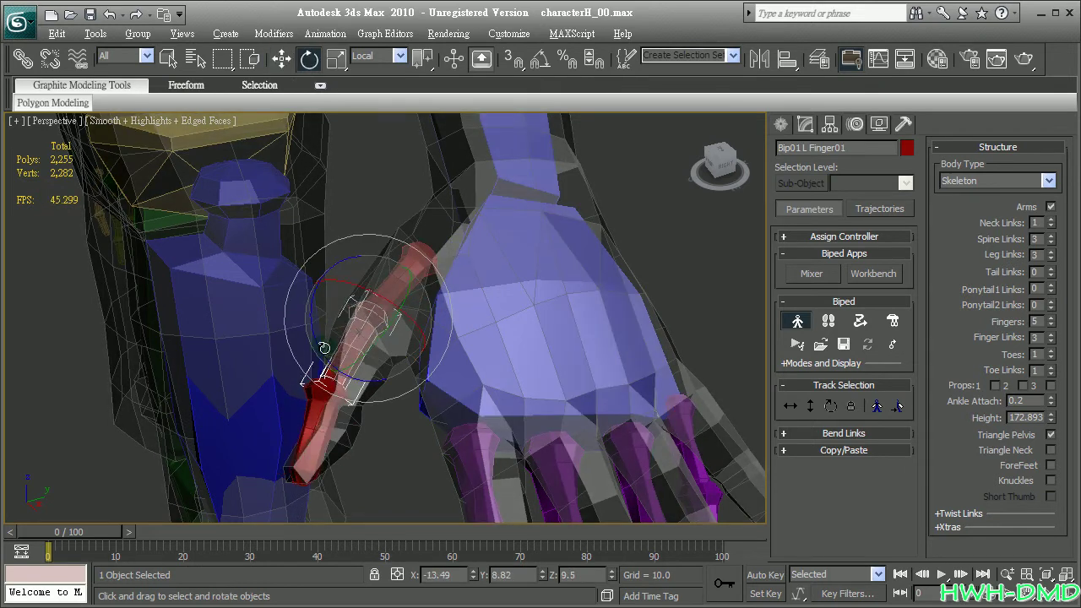
{"action": "left_click", "coordinate": [331, 440]}
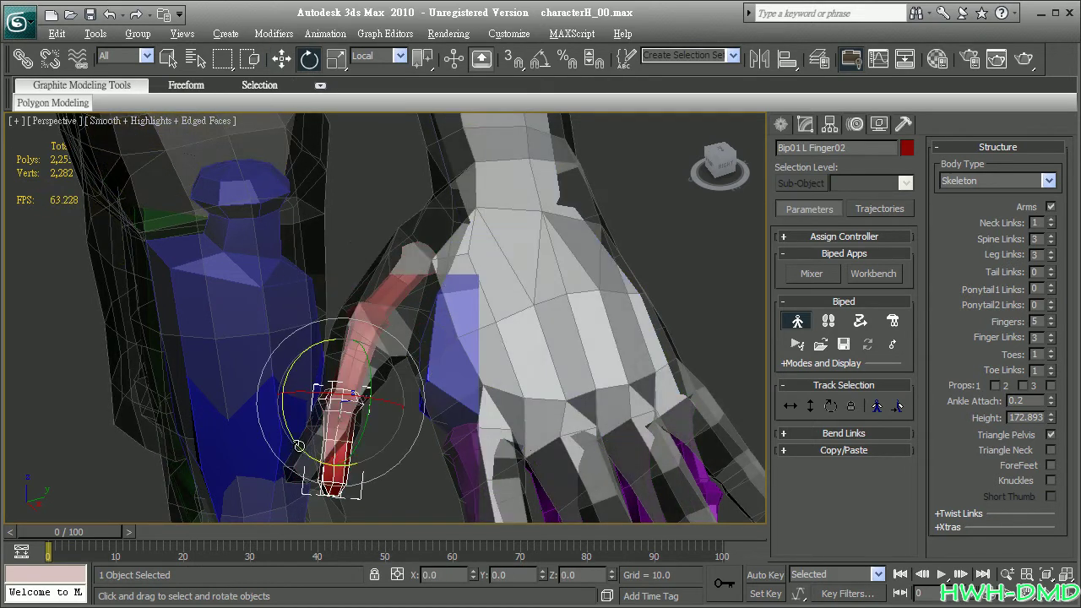
{"action": "left_click_drag", "start_coordinate": [284, 387], "coordinate": [280, 411]}
{"action": "mouse_move", "coordinate": [281, 402]}
{"action": "middle_mouse_down", "text": "alt"}
{"action": "mouse_move", "coordinate": [592, 394]}
{"action": "mouse_move", "coordinate": [647, 410]}
{"action": "mouse_move", "coordinate": [482, 406]}
{"action": "mouse_move", "coordinate": [446, 434]}
{"action": "mouse_move", "coordinate": [360, 329]}
{"action": "mouse_move", "coordinate": [355, 313]}
{"action": "mouse_move", "coordinate": [373, 277]}
{"action": "middle_mouse_up", "text": "alt"}
Rotate the Finger2 bone about -17.43° on Y to match its mesh finger.
{"action": "left_click", "coordinate": [355, 314]}
{"action": "left_click_drag", "start_coordinate": [374, 276], "coordinate": [397, 265]}
{"action": "mouse_move", "coordinate": [397, 265]}
{"action": "middle_mouse_down", "text": "alt"}
{"action": "mouse_move", "coordinate": [338, 213]}
{"action": "mouse_move", "coordinate": [364, 355]}
{"action": "mouse_move", "coordinate": [407, 302]}
{"action": "mouse_move", "coordinate": [447, 313]}
{"action": "mouse_move", "coordinate": [279, 247]}
{"action": "mouse_move", "coordinate": [285, 295]}
{"action": "mouse_move", "coordinate": [259, 319]}
{"action": "mouse_move", "coordinate": [236, 251]}
{"action": "mouse_move", "coordinate": [248, 386]}
{"action": "mouse_move", "coordinate": [331, 442]}
{"action": "mouse_move", "coordinate": [394, 346]}
{"action": "mouse_move", "coordinate": [411, 358]}
{"action": "mouse_move", "coordinate": [401, 352]}
{"action": "middle_mouse_up", "text": "alt"}
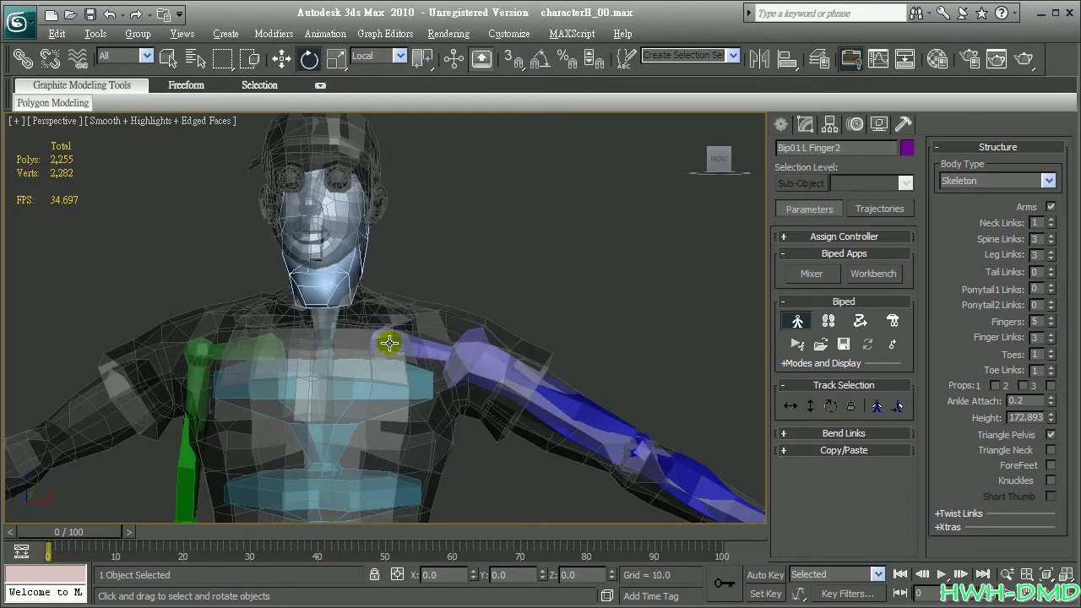
Scale Bip01 L Clavicle along Z so it spans from chest to shoulder.
{"action": "key", "text": "w"}
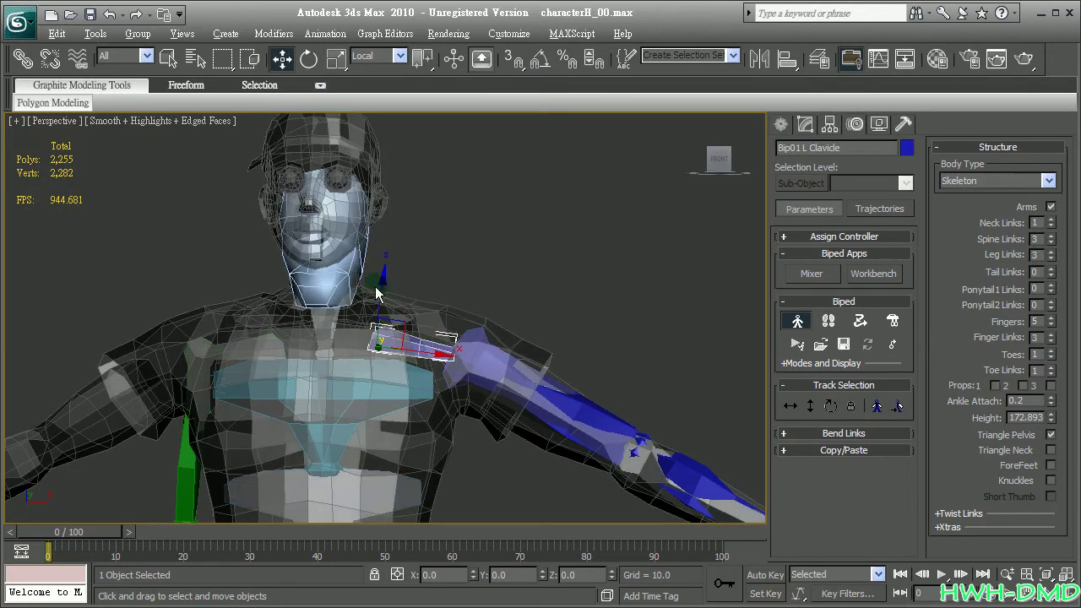
{"action": "left_click_drag", "start_coordinate": [382, 290], "coordinate": [397, 303]}
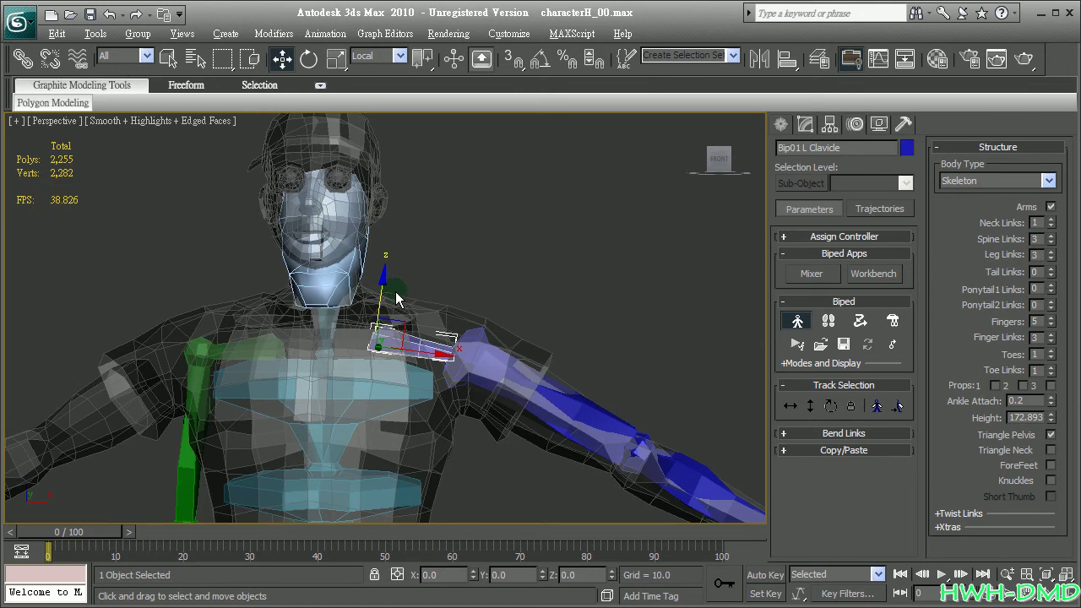
{"action": "key", "text": "r"}
{"action": "left_click_drag", "start_coordinate": [362, 403], "coordinate": [360, 445]}
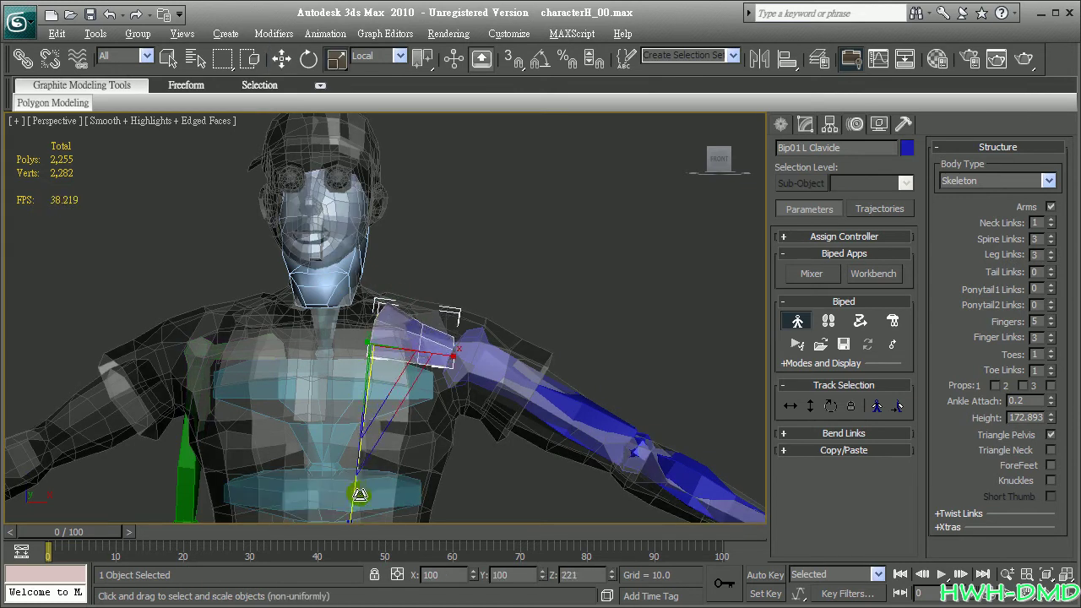
{"action": "key", "text": "ctrl+z"}
{"action": "mouse_move", "coordinate": [360, 422]}
{"action": "middle_mouse_down", "text": "alt"}
{"action": "mouse_move", "coordinate": [251, 359]}
{"action": "mouse_move", "coordinate": [370, 362]}
{"action": "middle_mouse_up", "text": "alt"}
Select Bip01 Neck and move the neck and head up into the mesh neck.
{"action": "key", "text": "Page_Up"}
{"action": "key", "text": "e"}
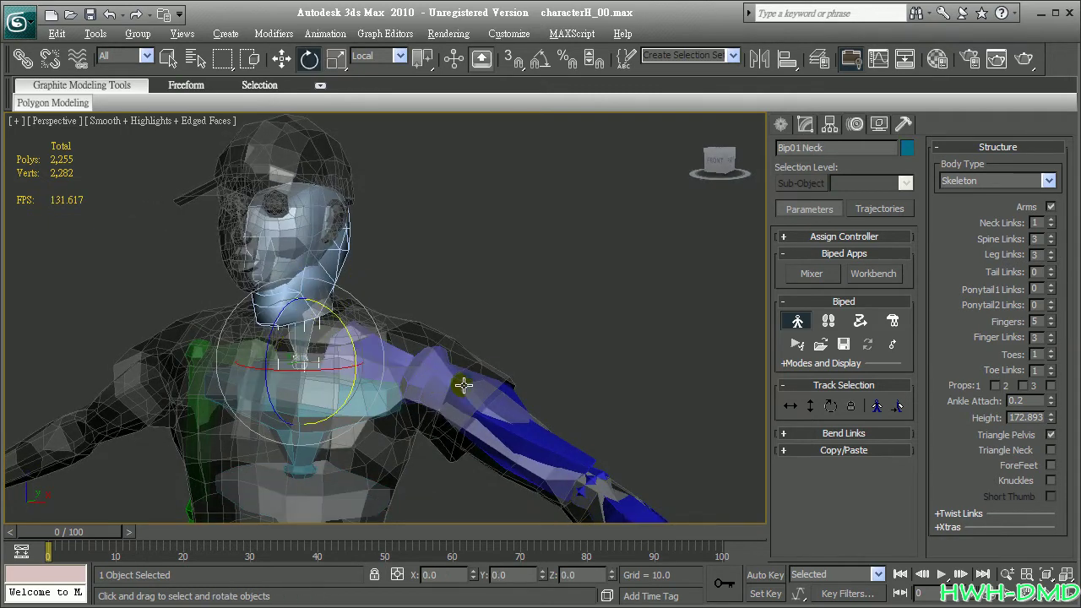
{"action": "key", "text": "r"}
{"action": "middle_click_drag", "start_coordinate": [464, 386], "coordinate": [368, 386], "text": "alt"}
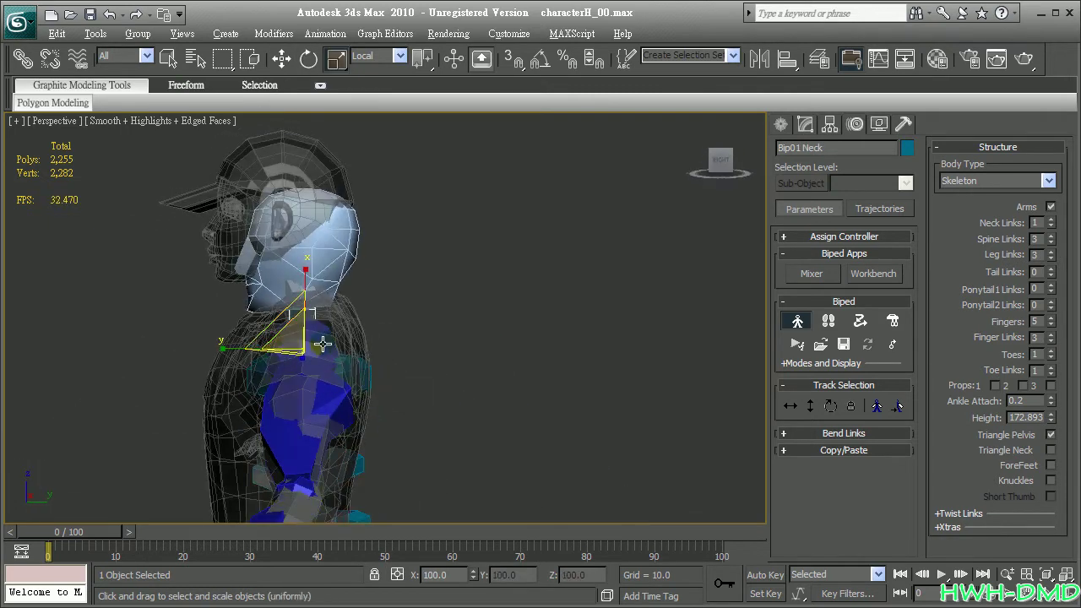
{"action": "left_click_drag", "start_coordinate": [290, 323], "coordinate": [313, 277]}
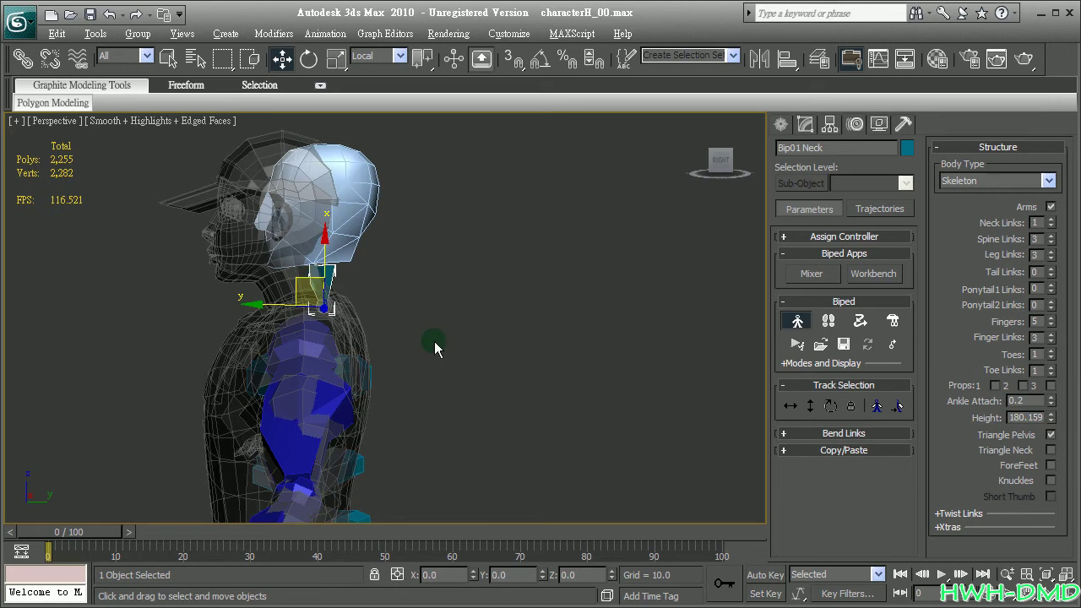
Tilt the neck about 20.49° on Z to follow the mesh neck.
{"action": "key", "text": "e"}
{"action": "left_click_drag", "start_coordinate": [380, 280], "coordinate": [370, 244]}
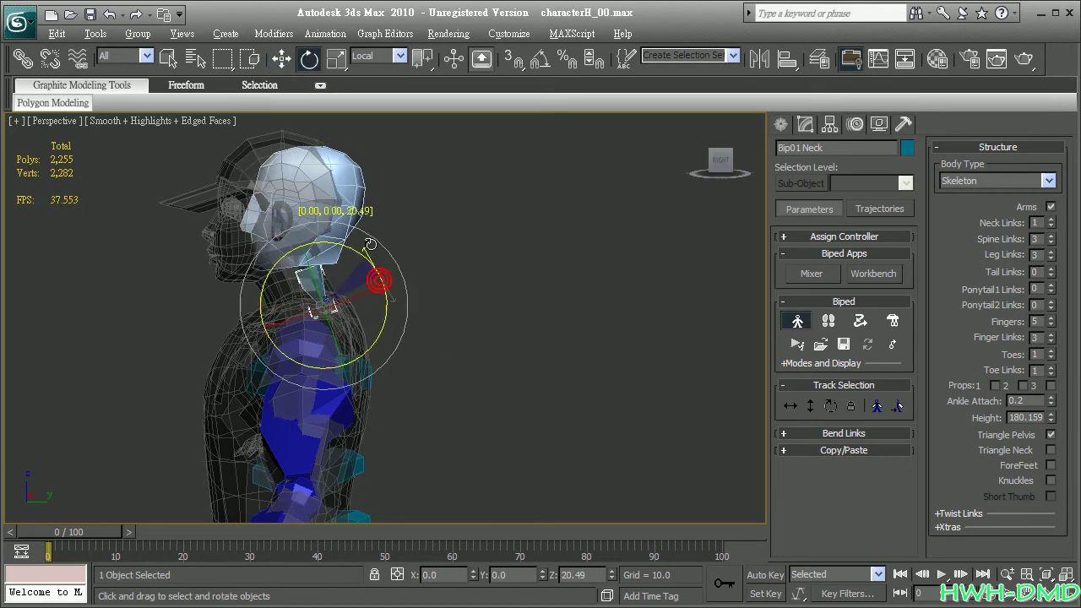
{"action": "left_click_drag", "start_coordinate": [293, 294], "coordinate": [282, 288]}
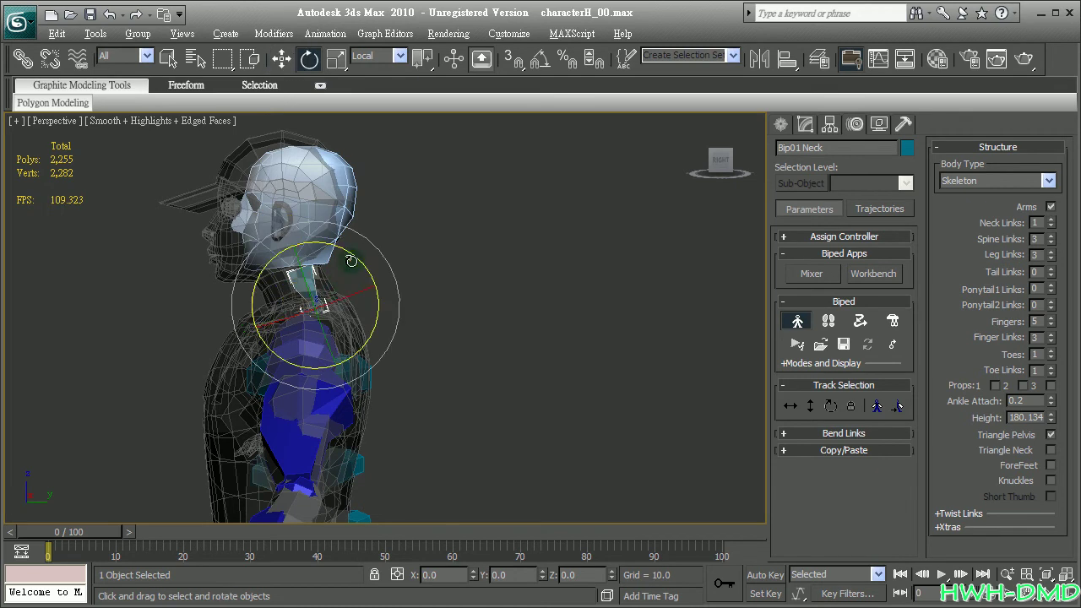
{"action": "left_click_drag", "start_coordinate": [351, 260], "coordinate": [351, 250]}
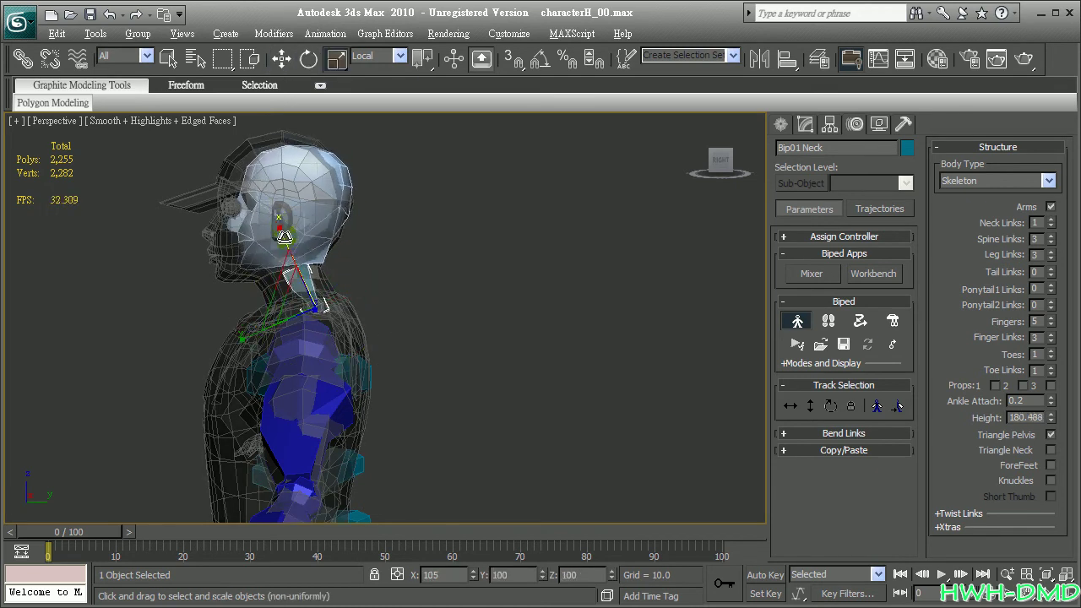
Uniformly scale Bip01 Head to 115% to fill the head mesh.
{"action": "left_click_drag", "start_coordinate": [320, 251], "coordinate": [221, 275]}
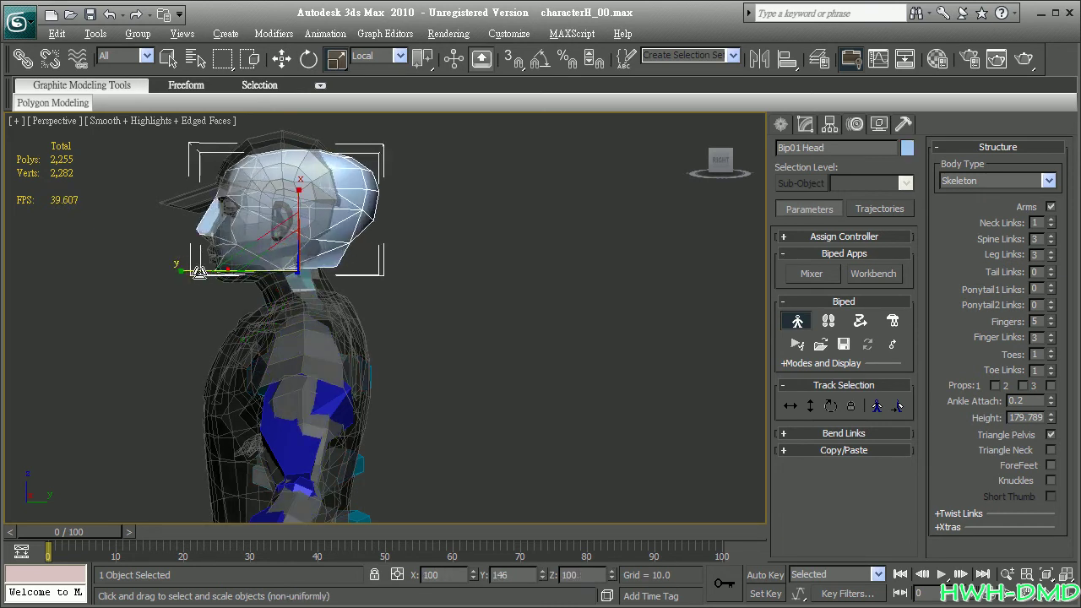
{"action": "left_click_drag", "start_coordinate": [291, 277], "coordinate": [284, 242]}
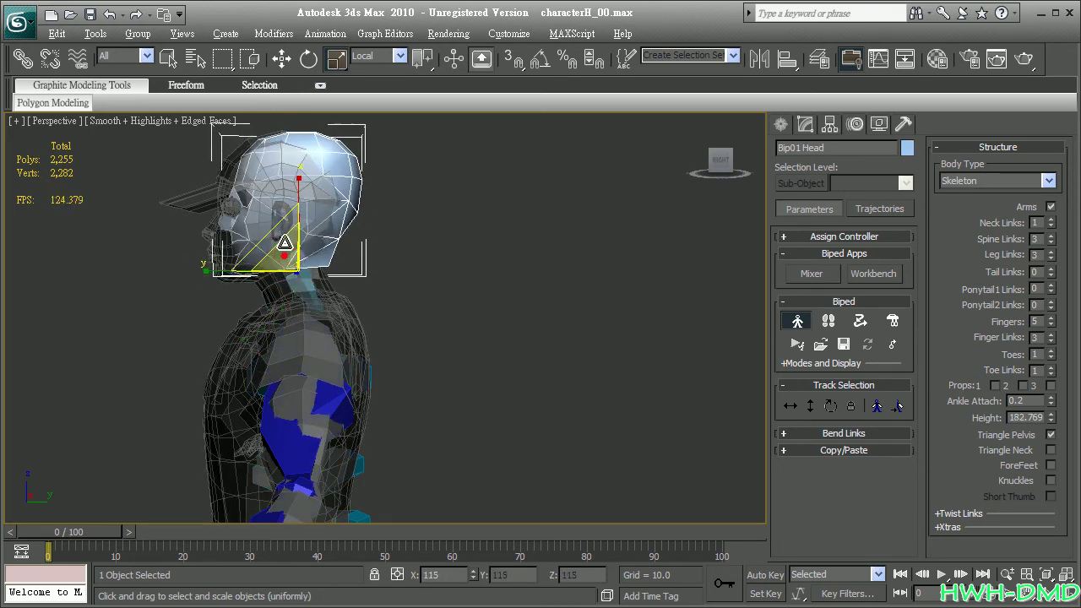
{"action": "mouse_move", "coordinate": [297, 252]}
{"action": "middle_mouse_down", "text": "alt"}
{"action": "mouse_move", "coordinate": [437, 275]}
{"action": "mouse_move", "coordinate": [473, 261]}
{"action": "mouse_move", "coordinate": [364, 288]}
{"action": "middle_mouse_up", "text": "alt"}
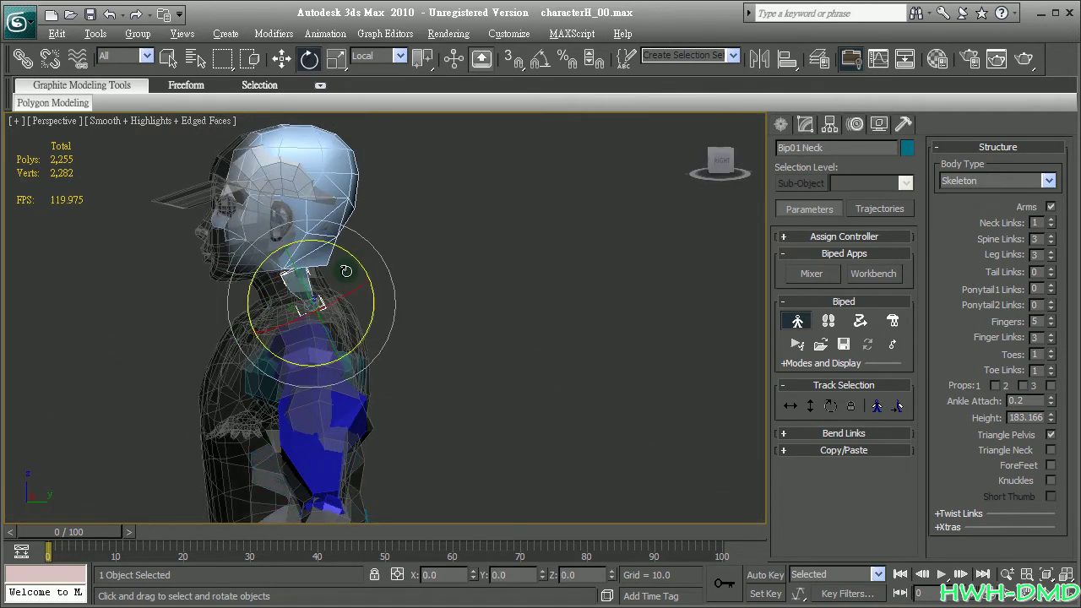
Refine the neck with an extra -4.34° Z tilt and a slight shift.
{"action": "left_click_drag", "start_coordinate": [356, 258], "coordinate": [351, 254]}
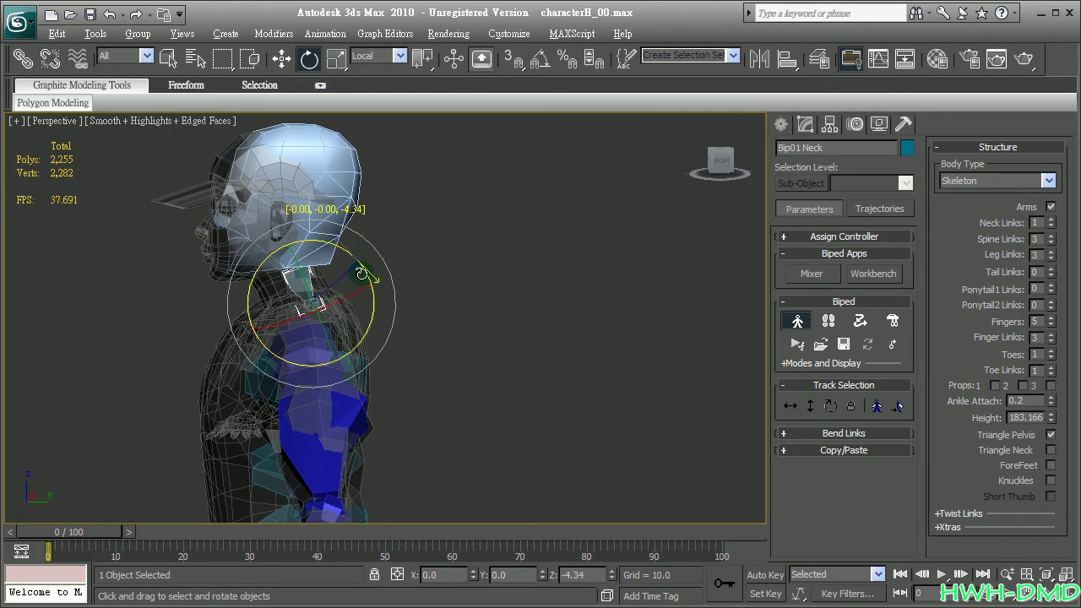
{"action": "left_click_drag", "start_coordinate": [280, 286], "coordinate": [276, 288]}
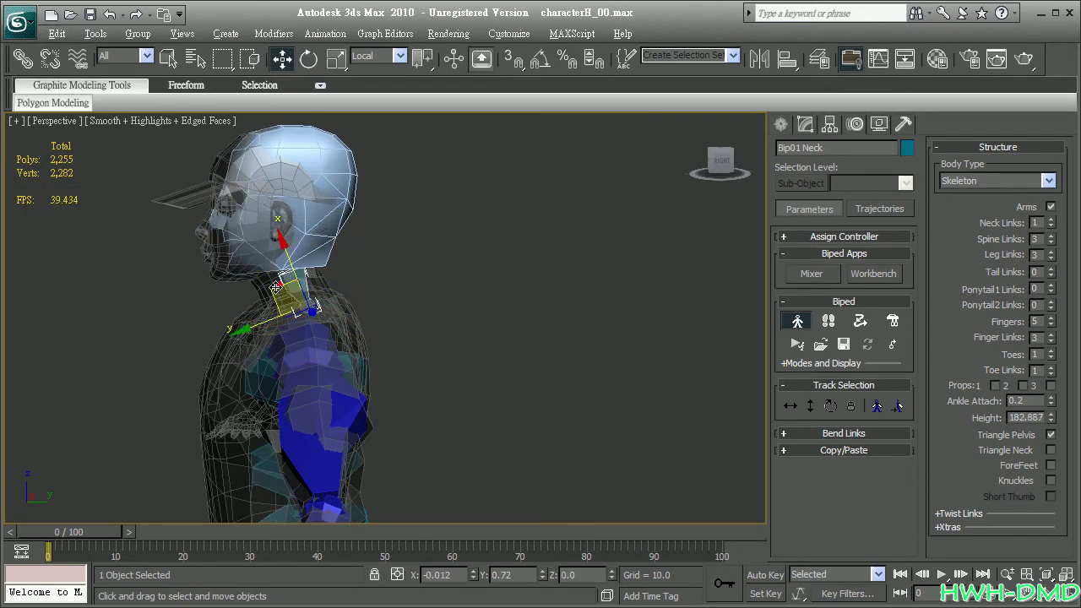
{"action": "left_click_drag", "start_coordinate": [354, 266], "coordinate": [353, 262]}
{"action": "middle_click_drag", "start_coordinate": [346, 253], "coordinate": [582, 315], "text": "alt"}
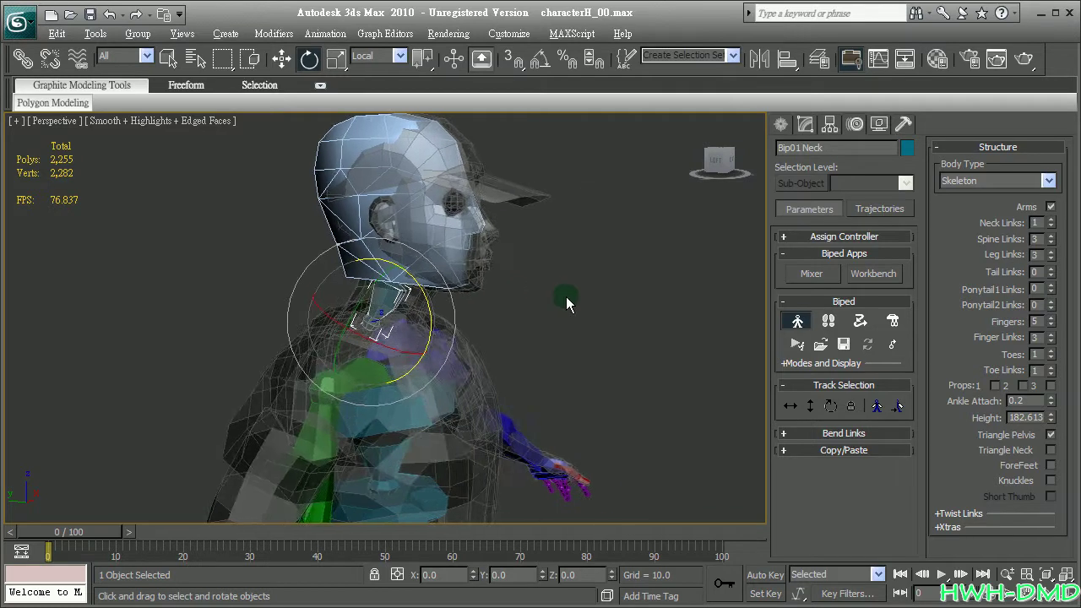
{"action": "middle_click_drag", "start_coordinate": [647, 285], "coordinate": [515, 268], "text": "alt"}
Show all four viewports and select the whole leg chain in the front view.
{"action": "scroll", "coordinate": [514, 269], "scroll_direction": "up", "scroll_amount": 3}
{"action": "mouse_move", "coordinate": [481, 353]}
{"action": "middle_mouse_down"}
{"action": "mouse_move", "coordinate": [492, 265]}
{"action": "mouse_move", "coordinate": [485, 313]}
{"action": "middle_mouse_up"}
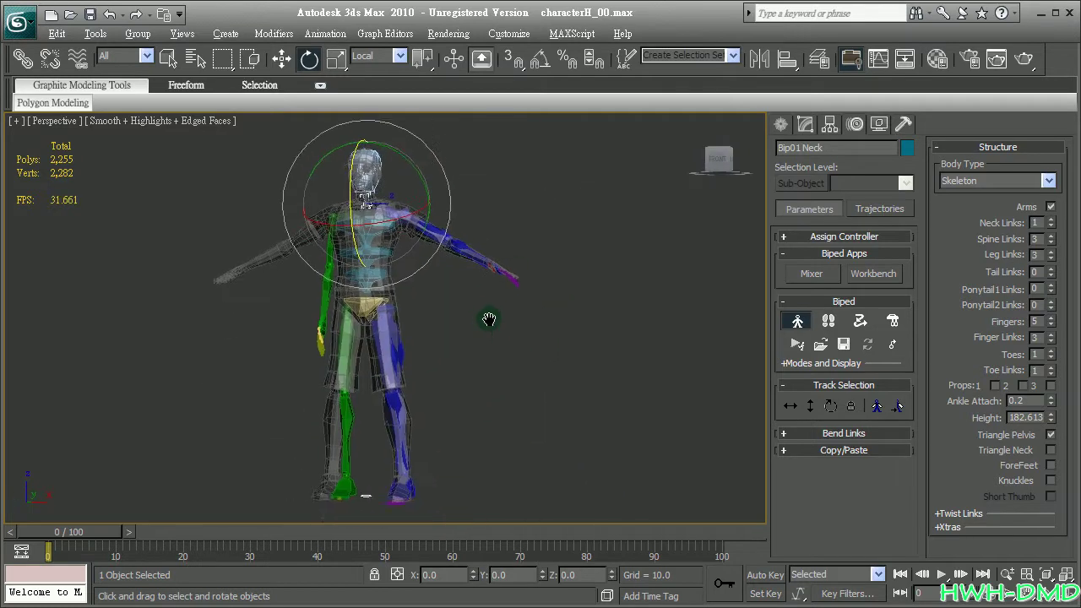
{"action": "key", "text": "alt+w"}
{"action": "scroll", "coordinate": [514, 230], "scroll_direction": "down", "scroll_amount": 5}
{"action": "middle_click_drag", "start_coordinate": [514, 230], "coordinate": [514, 195]}
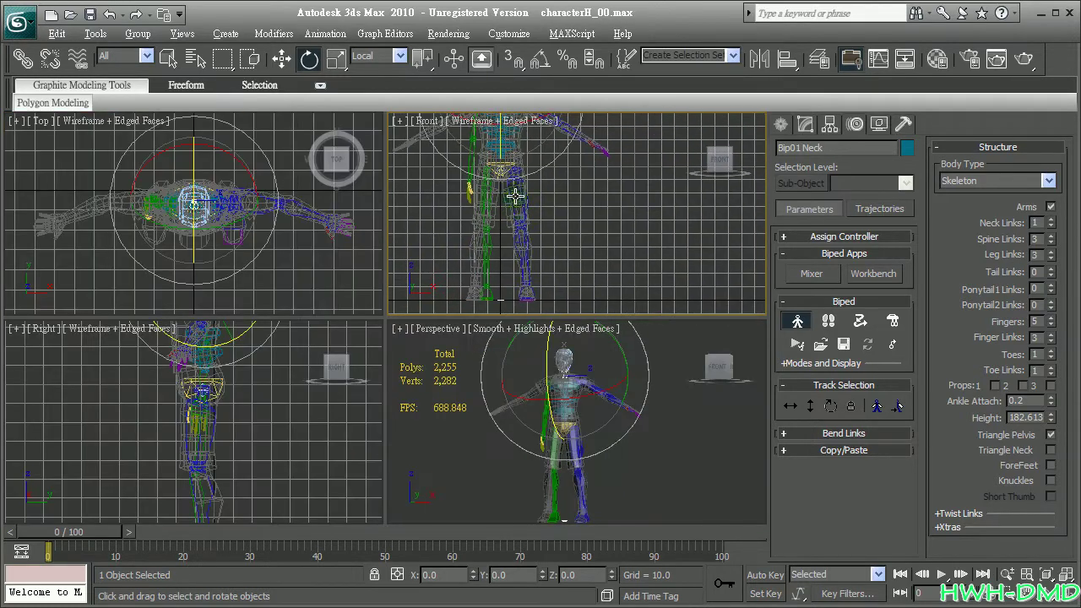
{"action": "double_click", "coordinate": [513, 195]}
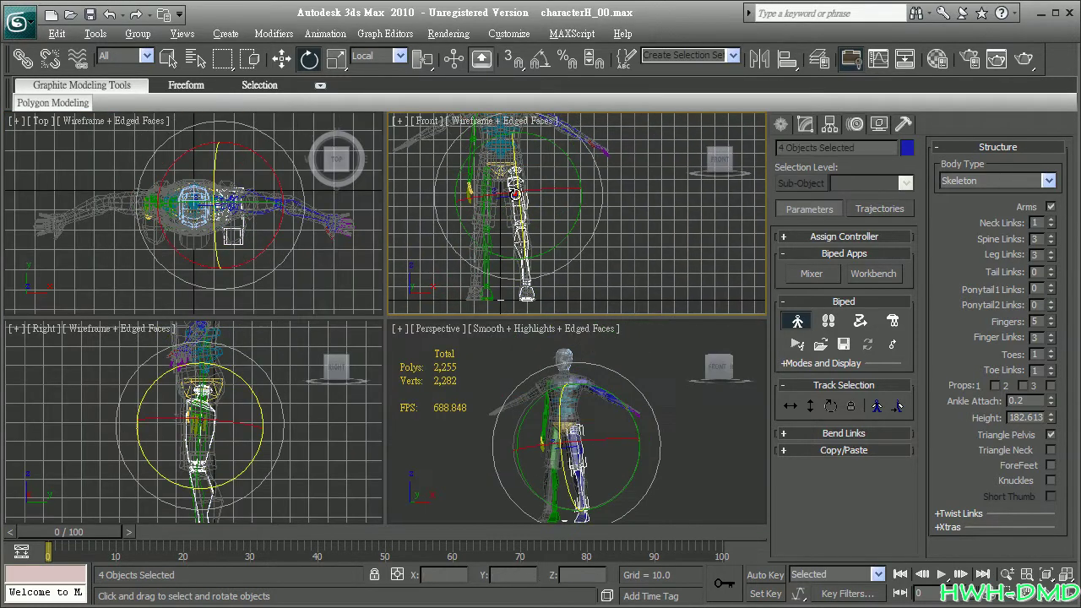
Name the copy collection Col_Temp and copy the leg's posture as LLegLToe01.
{"action": "left_click", "coordinate": [816, 453]}
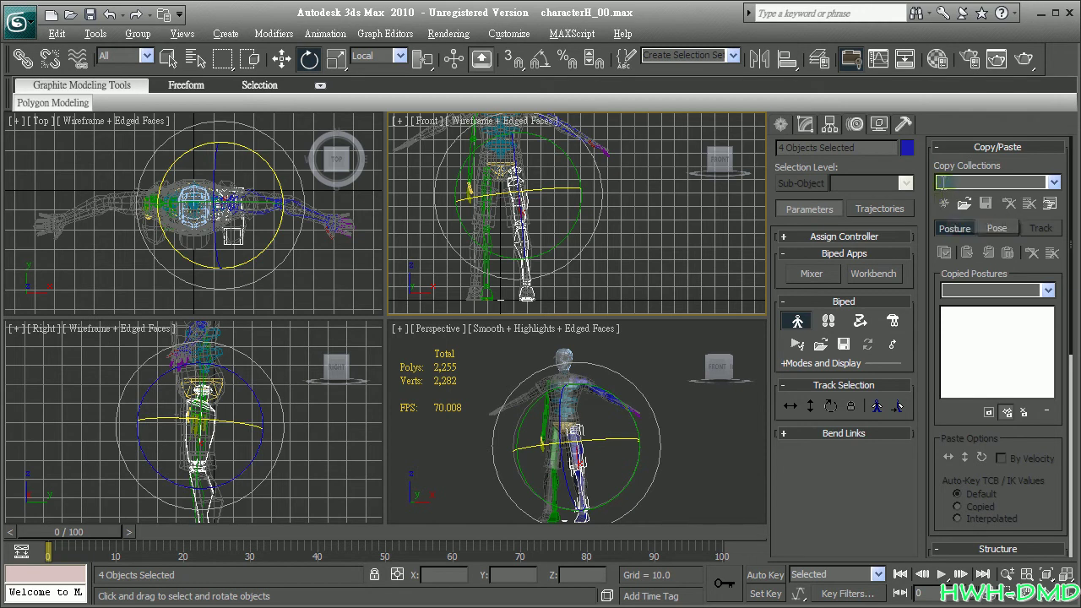
{"action": "key", "text": "End"}
{"action": "key", "text": "BackSpace"}
{"action": "key", "text": "BackSpace"}
{"action": "type", "text": "_"}
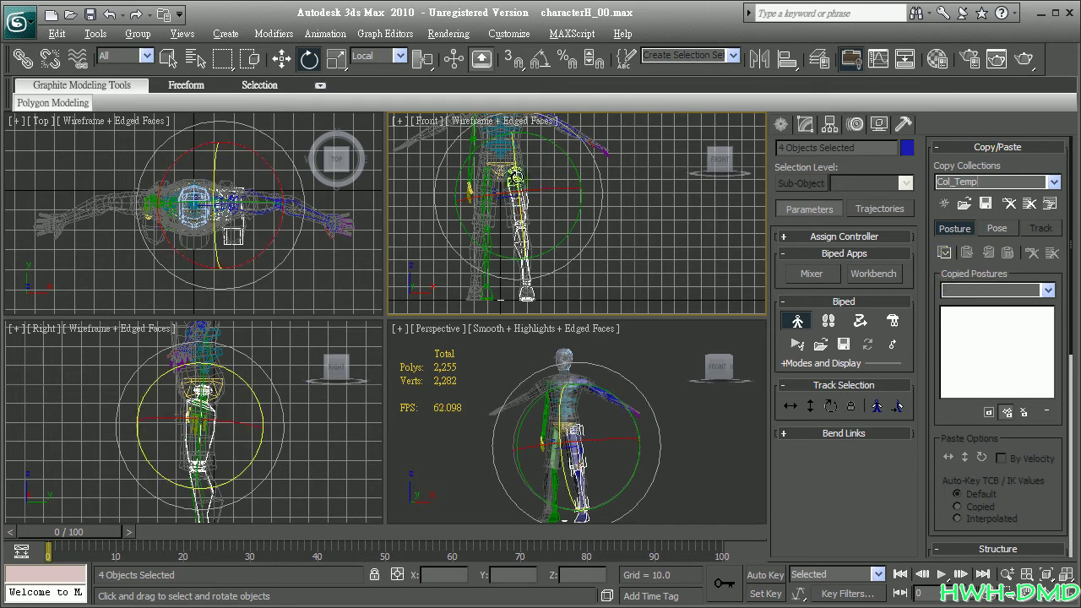
{"action": "left_click", "coordinate": [945, 252]}
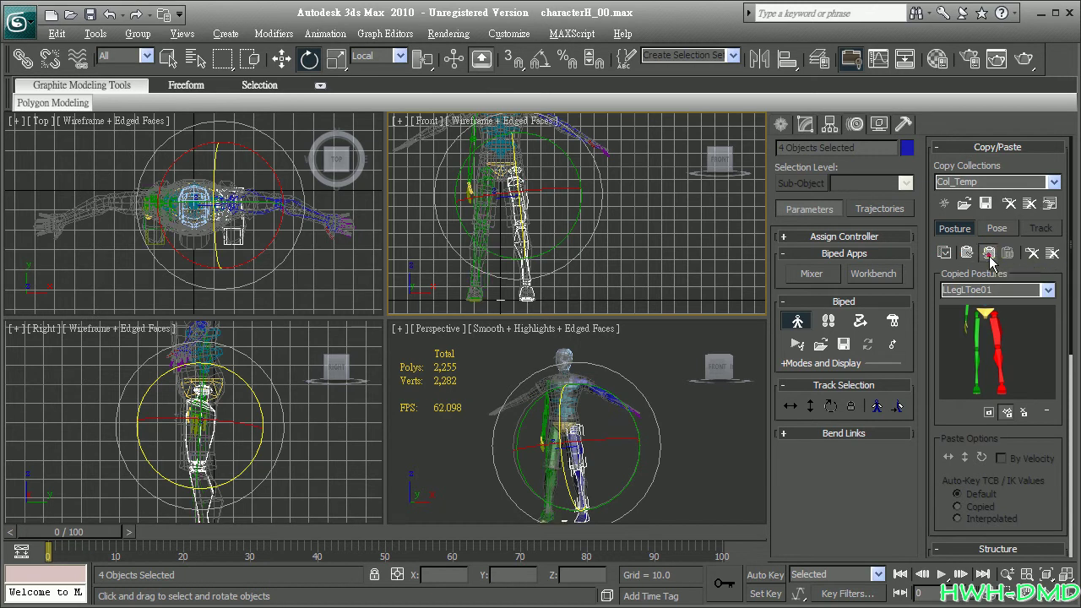
Paste the stored leg posture onto the left leg and mirror it onto the opposite leg.
{"action": "left_click", "coordinate": [985, 252]}
{"action": "right_click", "coordinate": [558, 210]}
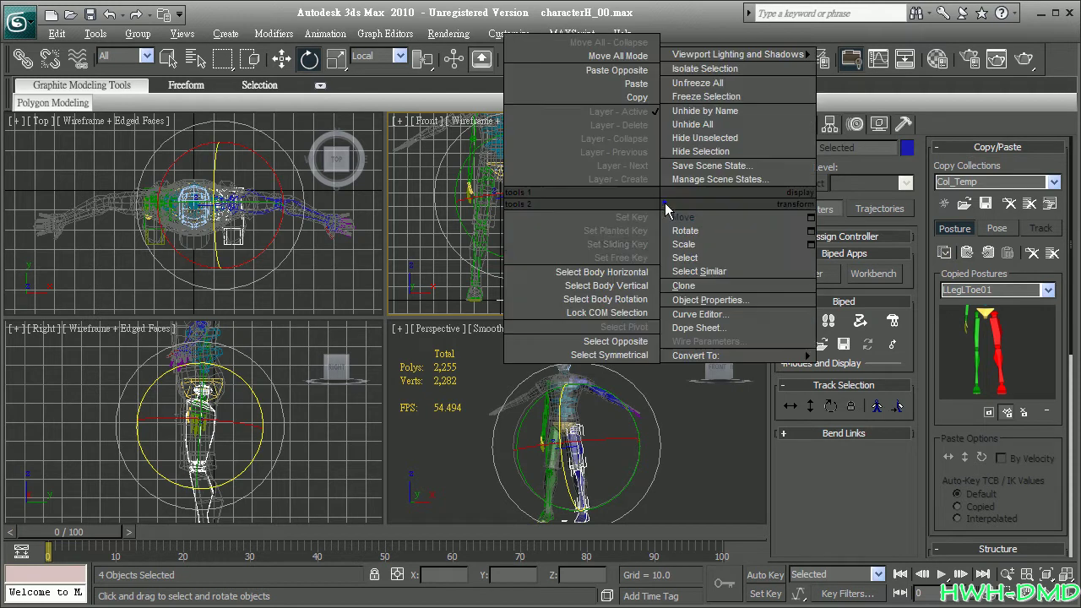
{"action": "left_click", "coordinate": [619, 259]}
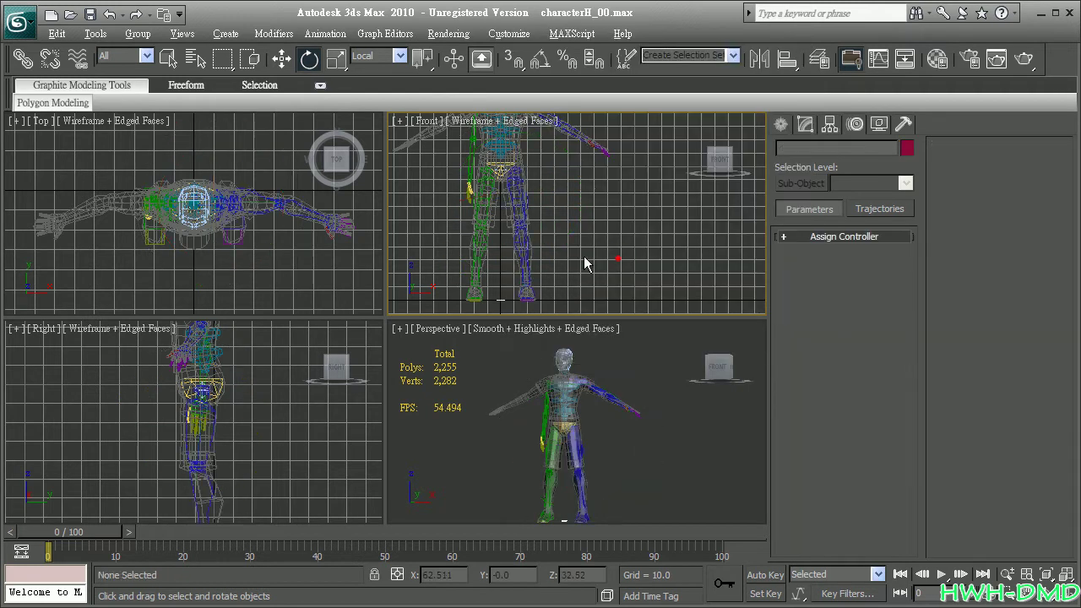
{"action": "double_click", "coordinate": [517, 186]}
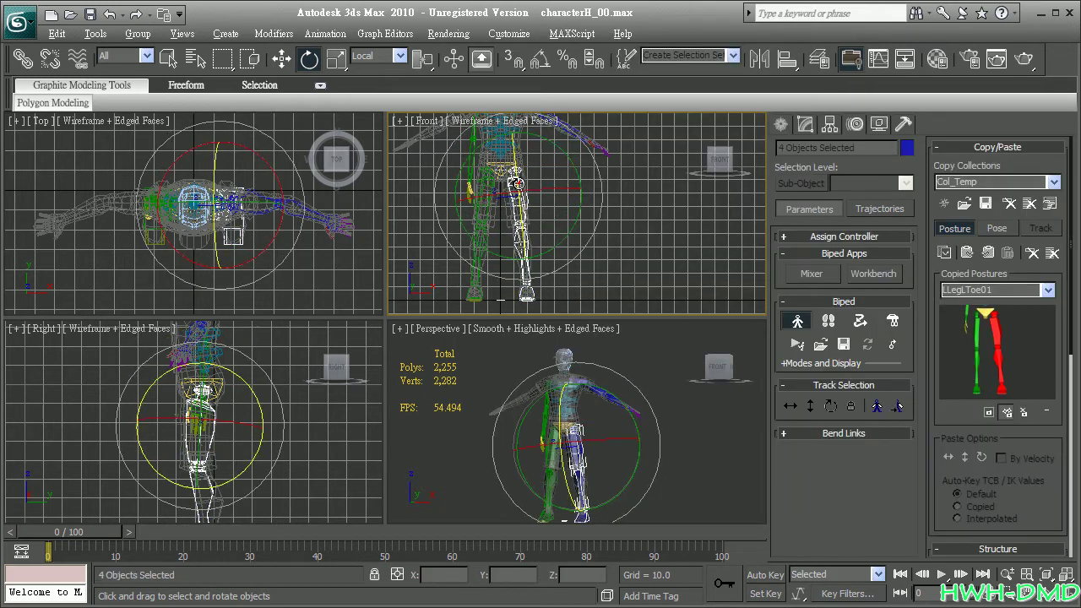
{"action": "left_click", "coordinate": [988, 253]}
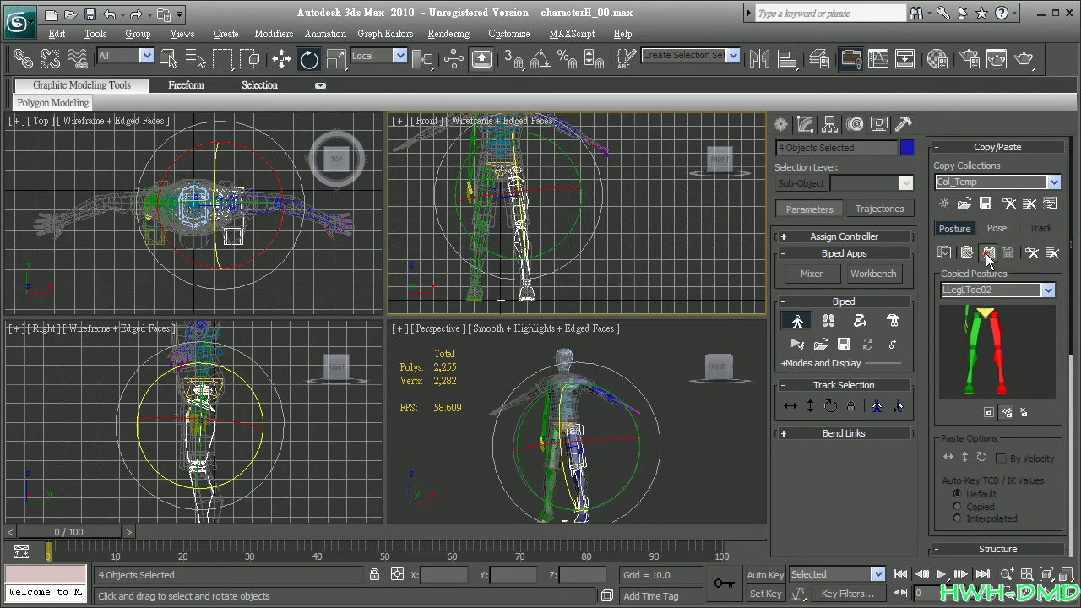
Copy the arm-and-finger chain posture, then recopy it with one more bone as LArmLFing02.
{"action": "left_click", "coordinate": [670, 224]}
{"action": "scroll", "coordinate": [667, 226], "scroll_direction": "up", "scroll_amount": 2}
{"action": "scroll", "coordinate": [640, 279], "scroll_direction": "up", "scroll_amount": 2}
{"action": "scroll", "coordinate": [608, 234], "scroll_direction": "up", "scroll_amount": 2}
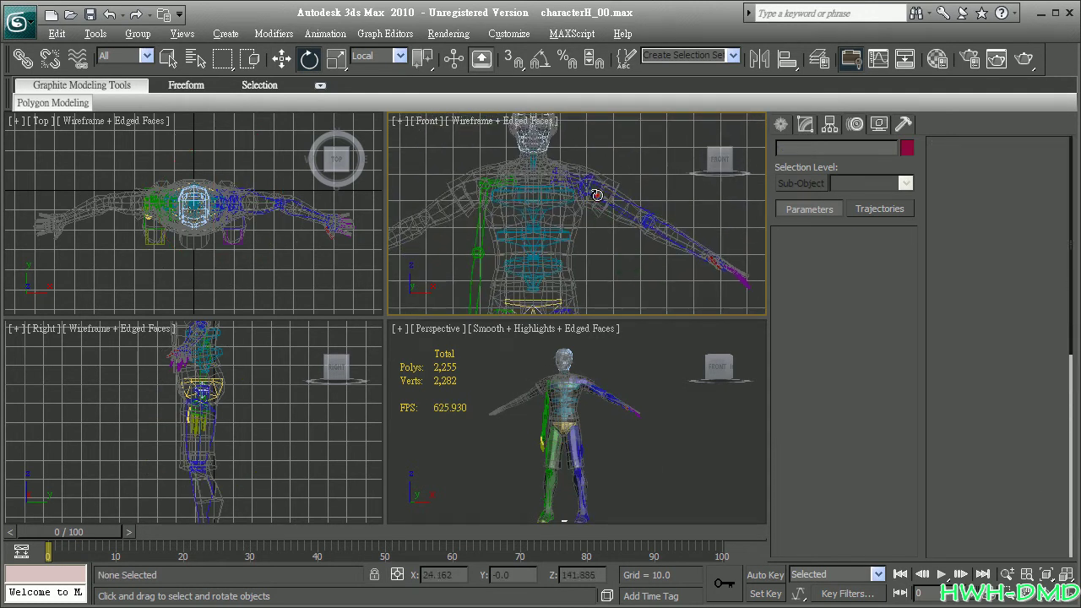
{"action": "double_click", "coordinate": [596, 195]}
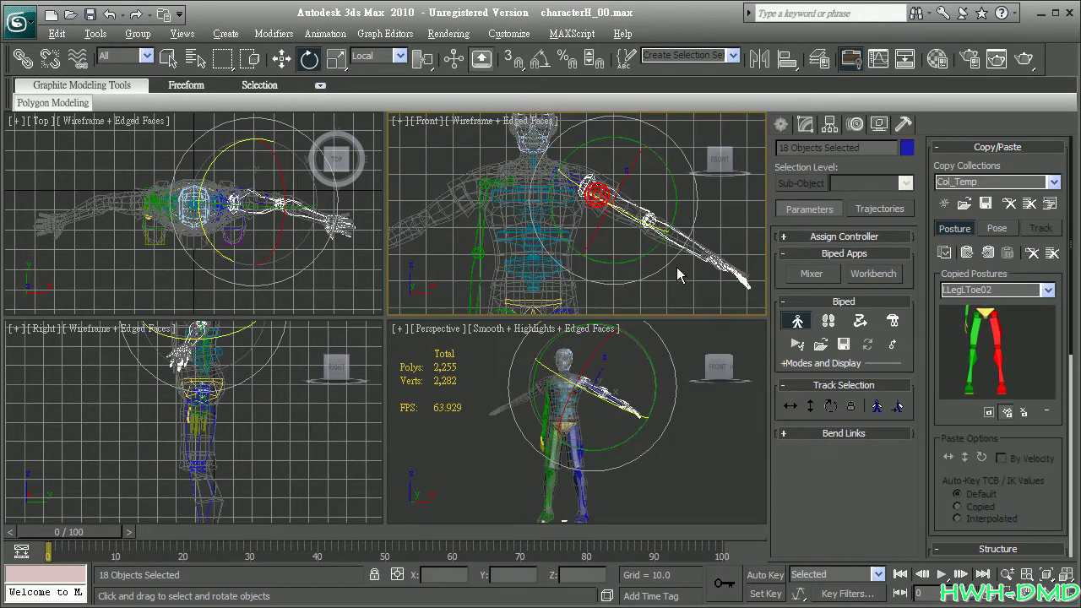
{"action": "left_click", "coordinate": [944, 253]}
{"action": "mouse_move", "coordinate": [580, 216]}
{"action": "middle_mouse_down"}
{"action": "mouse_move", "coordinate": [595, 210]}
{"action": "mouse_move", "coordinate": [588, 269]}
{"action": "middle_mouse_up"}
{"action": "left_click", "coordinate": [593, 235], "text": "ctrl"}
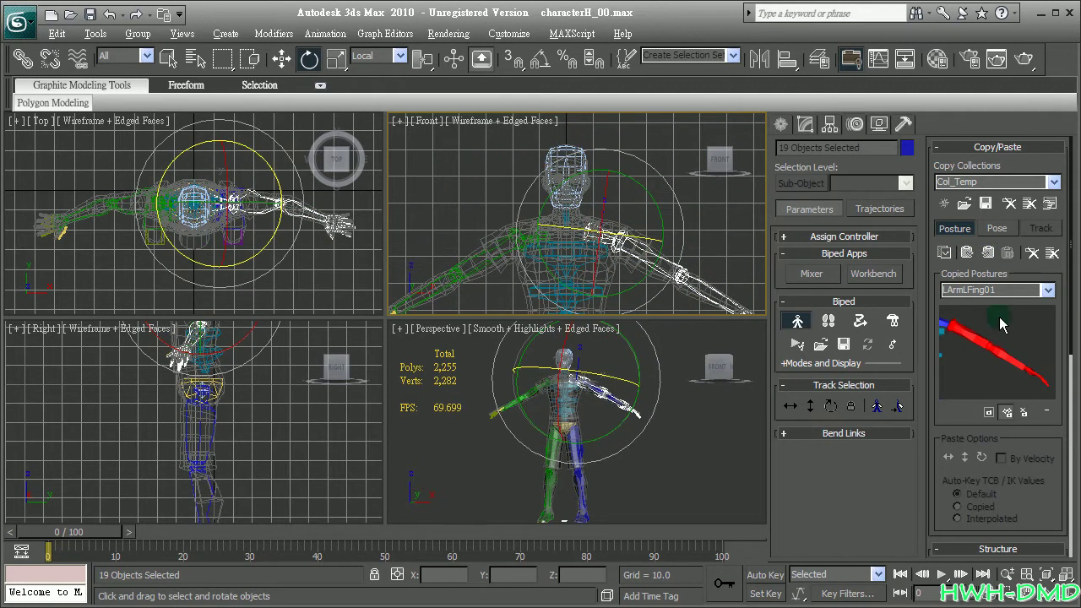
{"action": "left_click", "coordinate": [944, 252]}
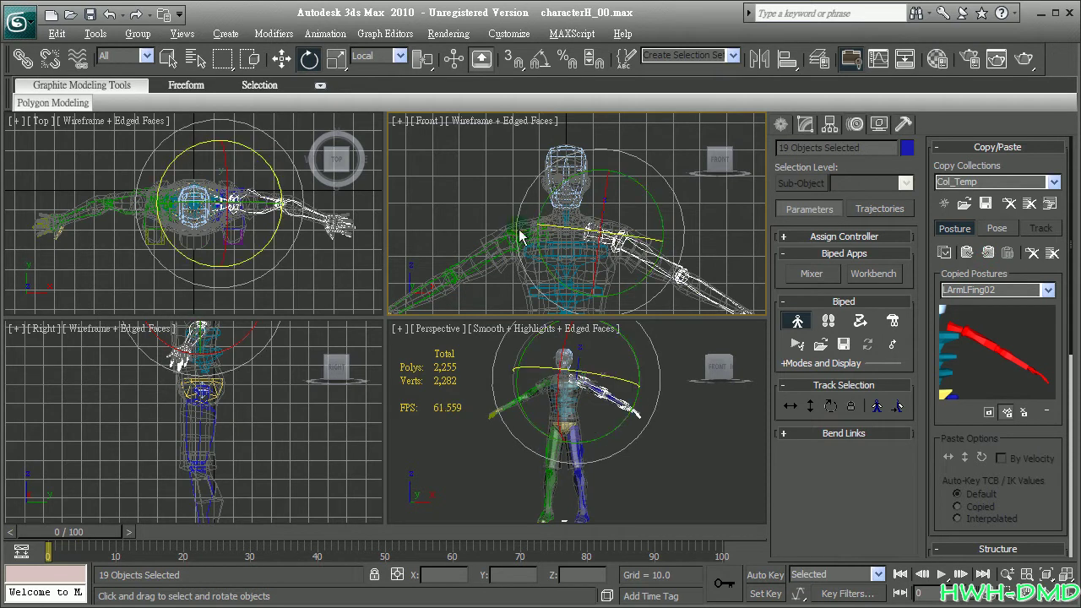
Maximize the Perspective viewport with Alt+W and orbit behind the character.
{"action": "middle_click_drag", "start_coordinate": [520, 237], "coordinate": [622, 164]}
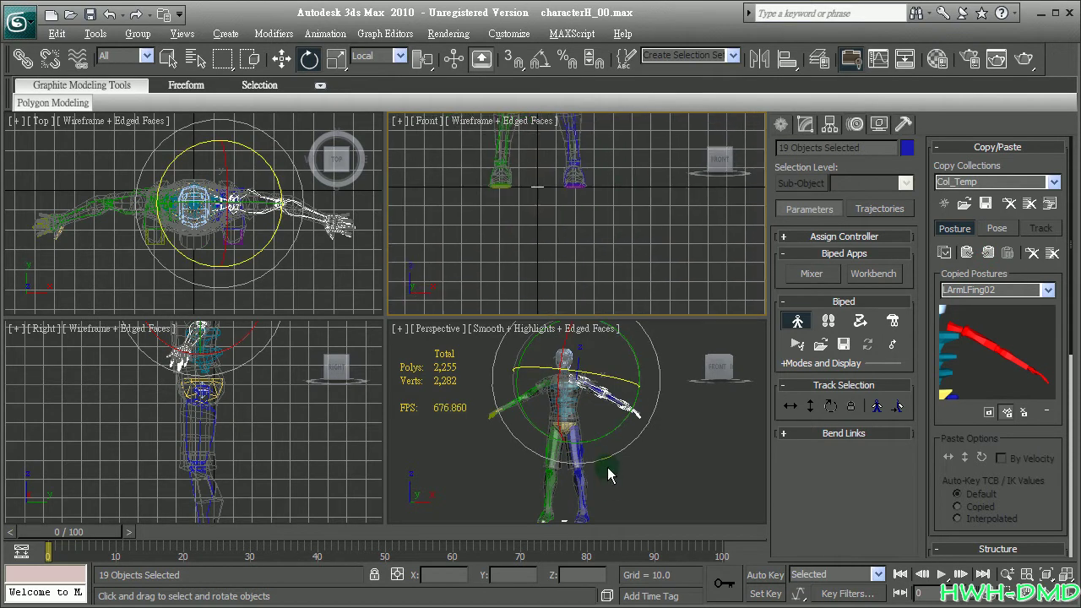
{"action": "key", "text": "alt+w"}
{"action": "mouse_move", "coordinate": [609, 475]}
{"action": "middle_mouse_down", "text": "alt"}
{"action": "mouse_move", "coordinate": [305, 318]}
{"action": "mouse_move", "coordinate": [443, 384]}
{"action": "middle_mouse_up", "text": "alt"}
{"action": "scroll", "coordinate": [423, 359], "scroll_direction": "up", "scroll_amount": 4}
Rotate the left Finger3 bone into its mesh finger and shorten its lower segments.
{"action": "scroll", "coordinate": [396, 337], "scroll_direction": "up", "scroll_amount": 3}
{"action": "middle_click_drag", "start_coordinate": [395, 336], "coordinate": [314, 318], "text": "alt"}
{"action": "scroll", "coordinate": [381, 304], "scroll_direction": "up", "scroll_amount": 3}
{"action": "scroll", "coordinate": [445, 288], "scroll_direction": "up", "scroll_amount": 2}
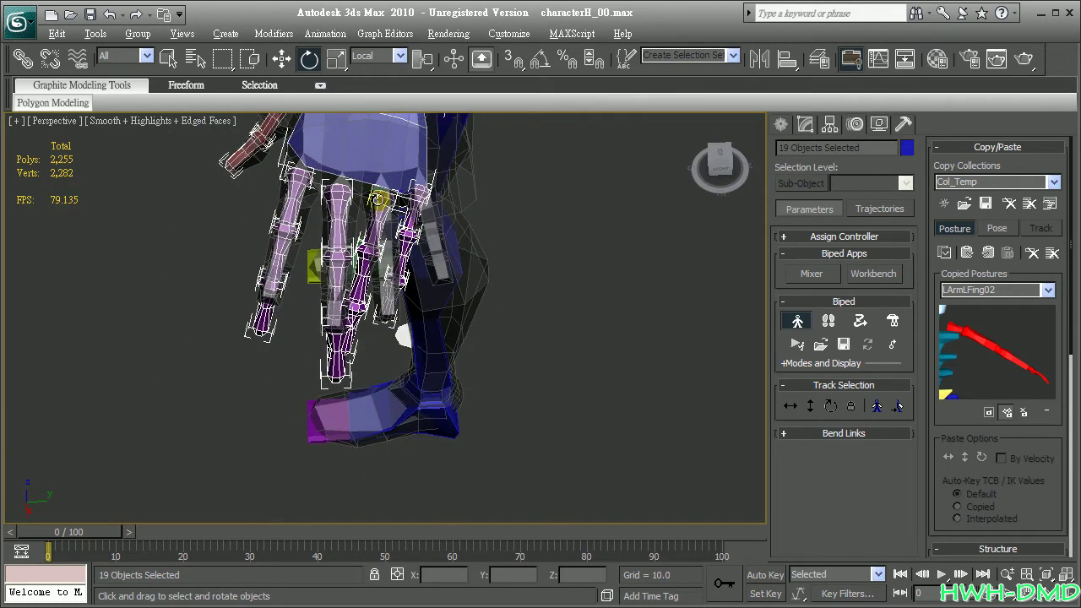
{"action": "left_click", "coordinate": [379, 200]}
{"action": "mouse_move", "coordinate": [379, 225]}
{"action": "left_mouse_down"}
{"action": "mouse_move", "coordinate": [391, 216]}
{"action": "mouse_move", "coordinate": [413, 231]}
{"action": "left_mouse_up"}
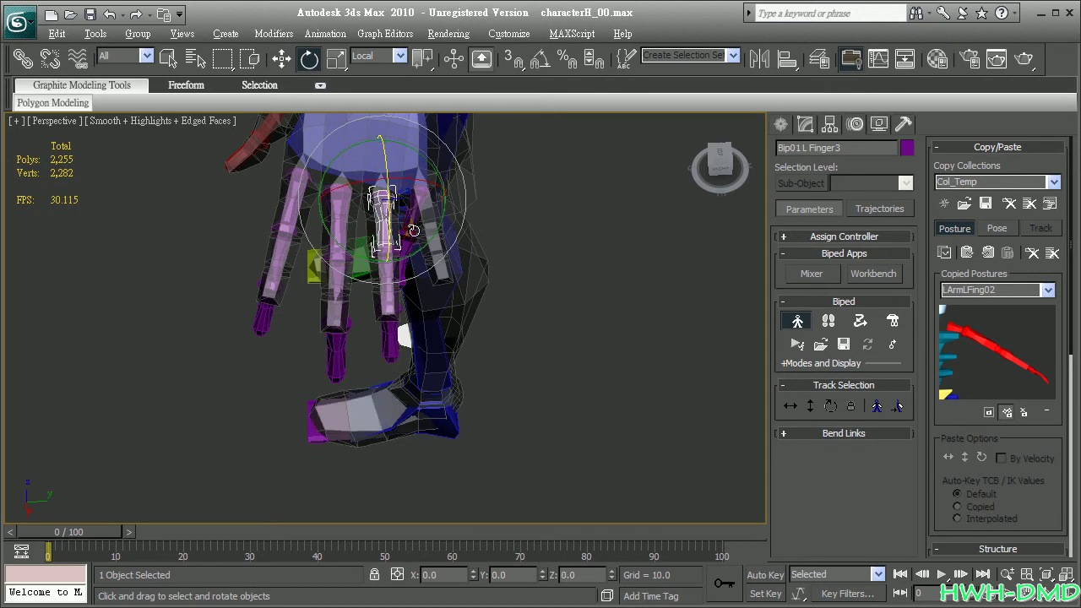
{"action": "key", "text": "r"}
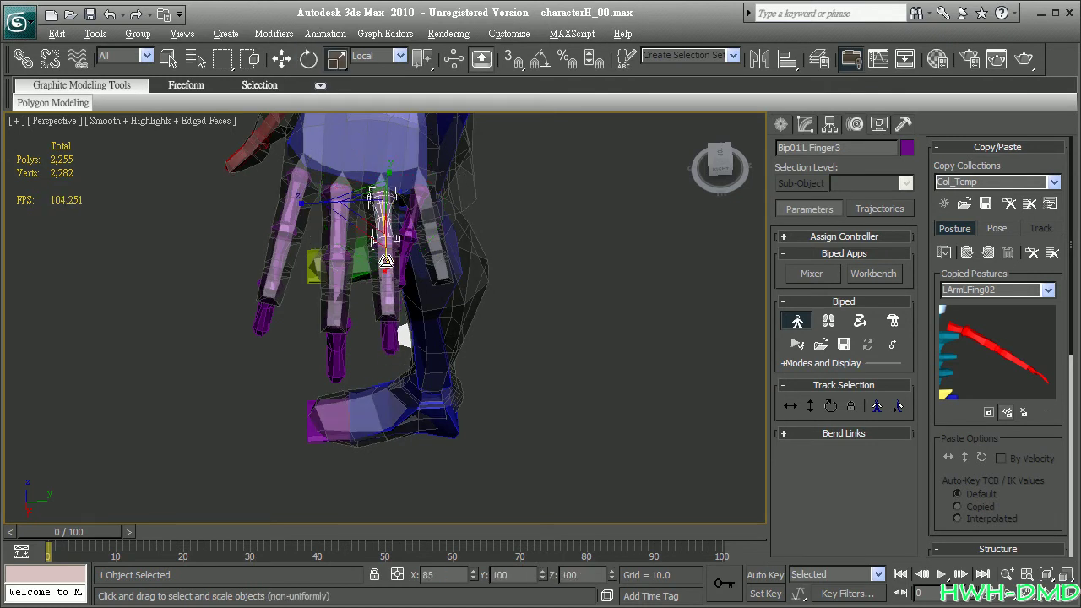
{"action": "double_click", "coordinate": [386, 271]}
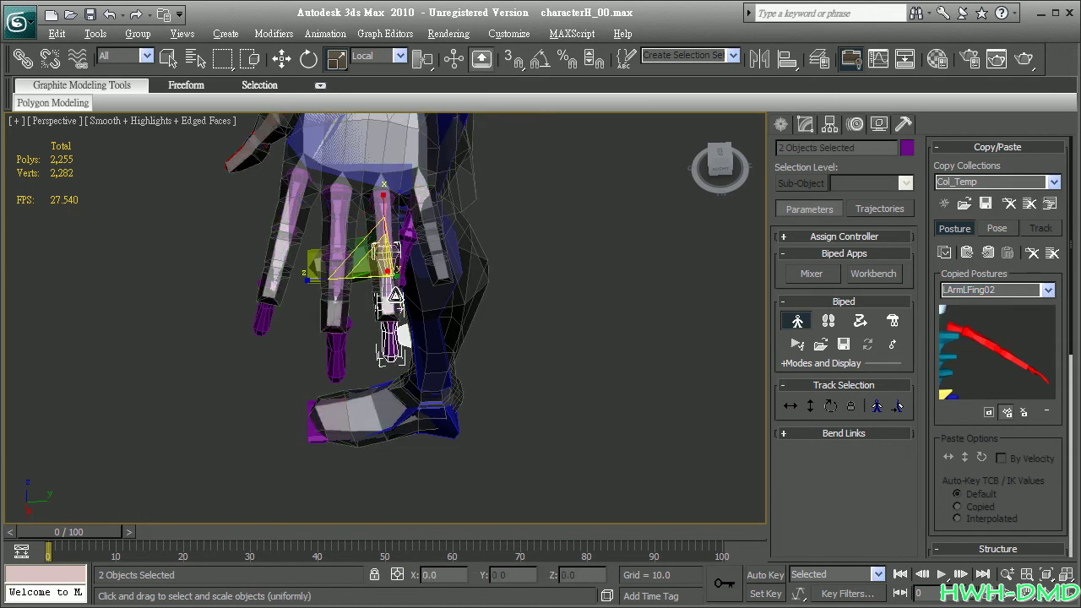
{"action": "left_click_drag", "start_coordinate": [385, 217], "coordinate": [393, 240]}
{"action": "key", "text": "e"}
{"action": "mouse_move", "coordinate": [392, 224]}
{"action": "middle_mouse_down", "text": "alt"}
{"action": "mouse_move", "coordinate": [391, 284]}
{"action": "mouse_move", "coordinate": [289, 248]}
{"action": "mouse_move", "coordinate": [453, 400]}
{"action": "mouse_move", "coordinate": [523, 334]}
{"action": "mouse_move", "coordinate": [544, 442]}
{"action": "middle_mouse_up", "text": "alt"}
{"action": "key", "text": "z"}
Bend Finger32 and re-rotate Finger3 so they follow the mesh finger.
{"action": "left_click", "coordinate": [640, 196]}
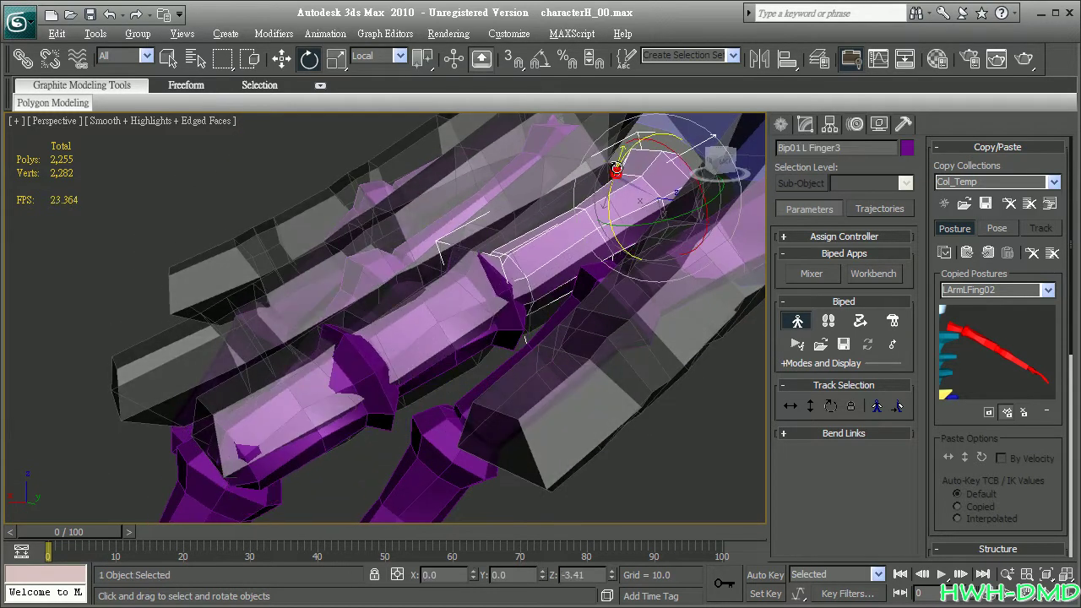
{"action": "left_click", "coordinate": [293, 390]}
{"action": "left_click_drag", "start_coordinate": [295, 376], "coordinate": [301, 355]}
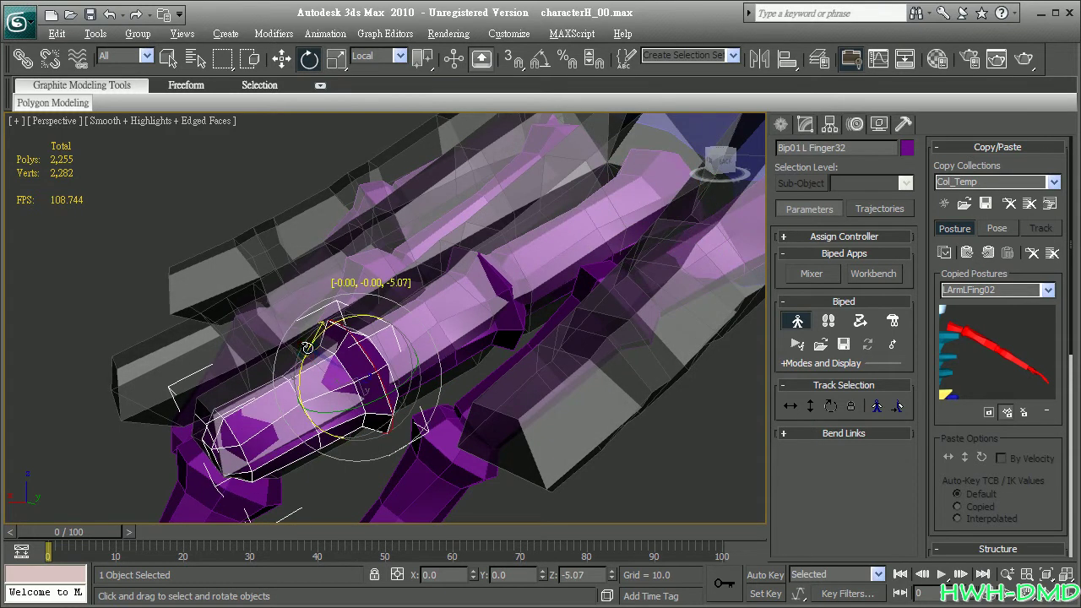
{"action": "mouse_move", "coordinate": [302, 354]}
{"action": "middle_mouse_down", "text": "alt"}
{"action": "mouse_move", "coordinate": [454, 382]}
{"action": "mouse_move", "coordinate": [389, 253]}
{"action": "middle_mouse_up", "text": "alt"}
{"action": "left_click", "coordinate": [376, 245]}
{"action": "mouse_move", "coordinate": [380, 245]}
{"action": "left_mouse_down"}
{"action": "mouse_move", "coordinate": [410, 256]}
{"action": "mouse_move", "coordinate": [410, 236]}
{"action": "left_mouse_up"}
{"action": "key", "text": "w"}
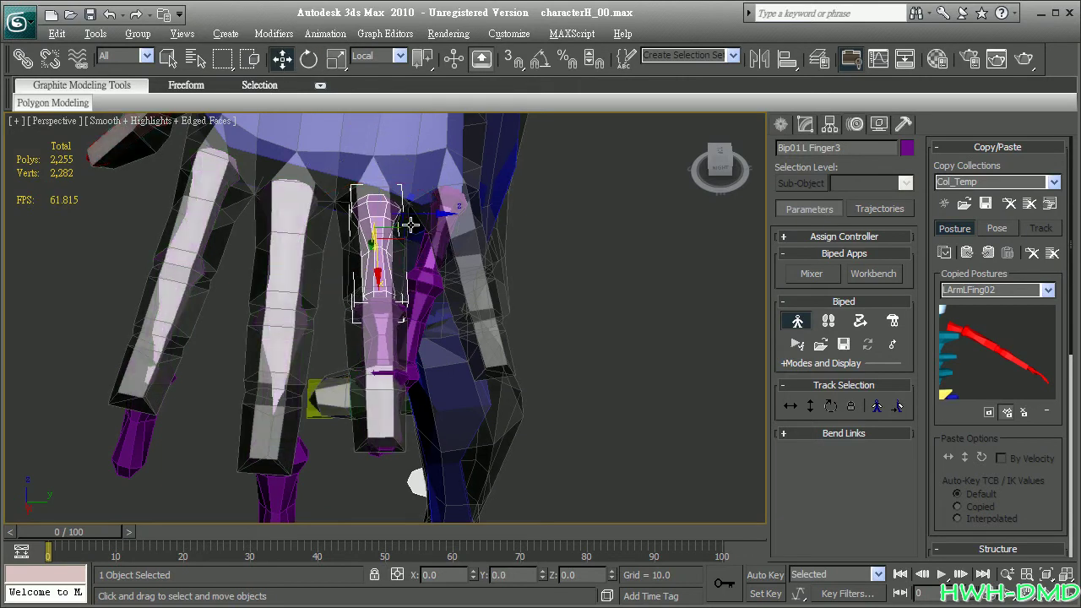
Rotate Finger4 into the pinky, make the mesh see-through, and shorten the pinky segments.
{"action": "left_click", "coordinate": [465, 236]}
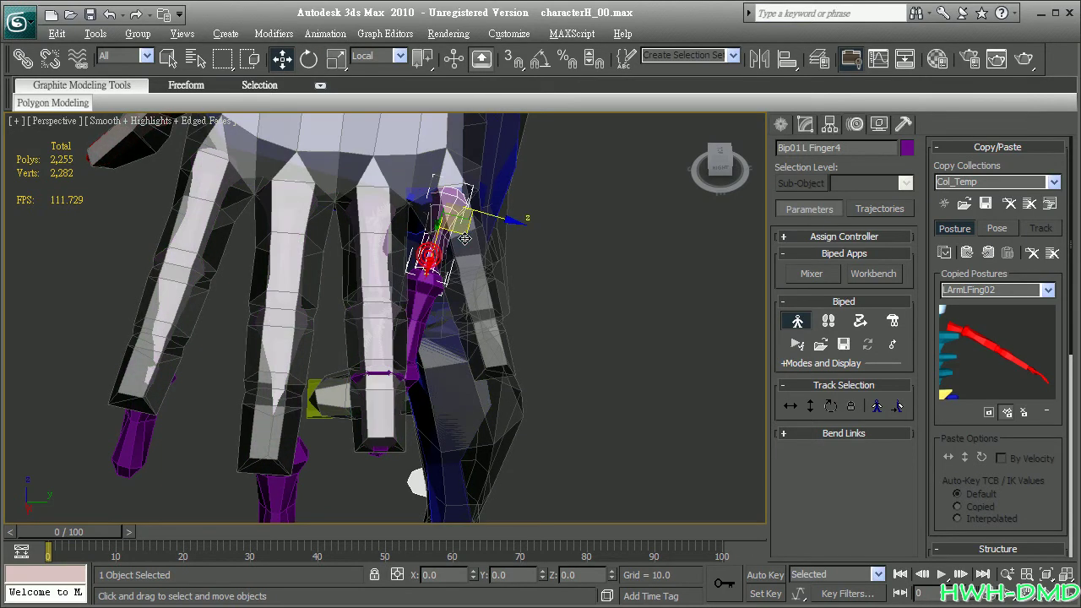
{"action": "key", "text": "e"}
{"action": "mouse_move", "coordinate": [466, 240]}
{"action": "left_mouse_down"}
{"action": "mouse_move", "coordinate": [526, 248]}
{"action": "mouse_move", "coordinate": [497, 263]}
{"action": "left_mouse_up"}
{"action": "key", "text": "alt+x"}
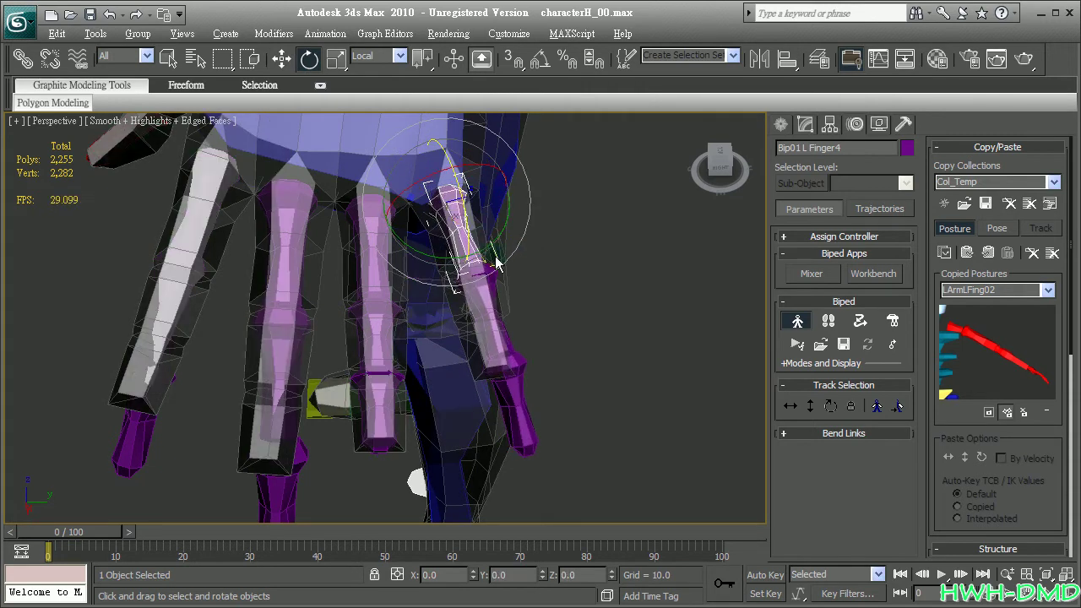
{"action": "key", "text": "r"}
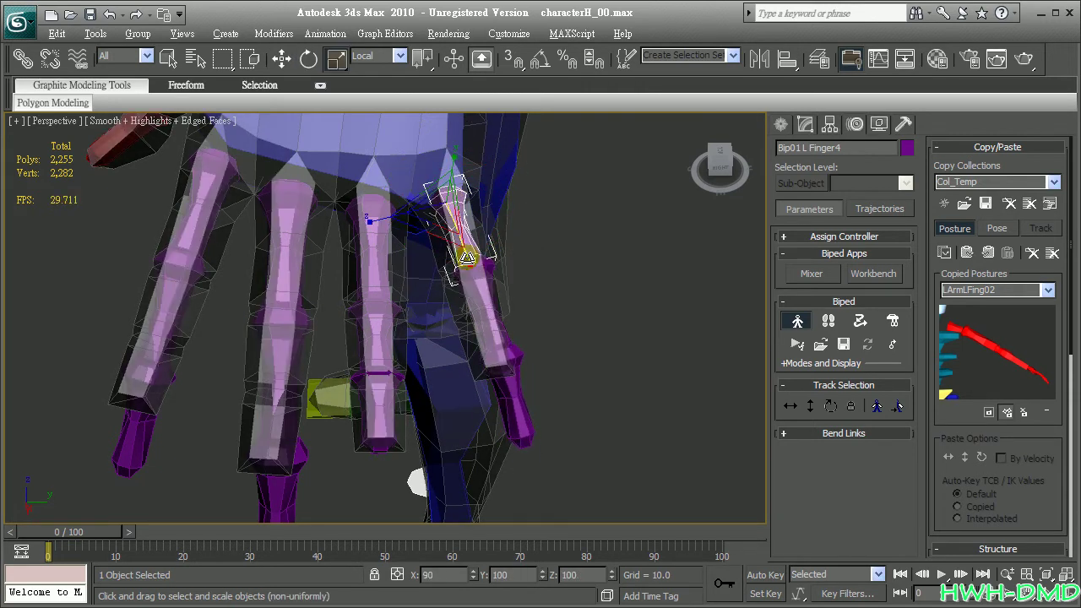
{"action": "key", "text": "e"}
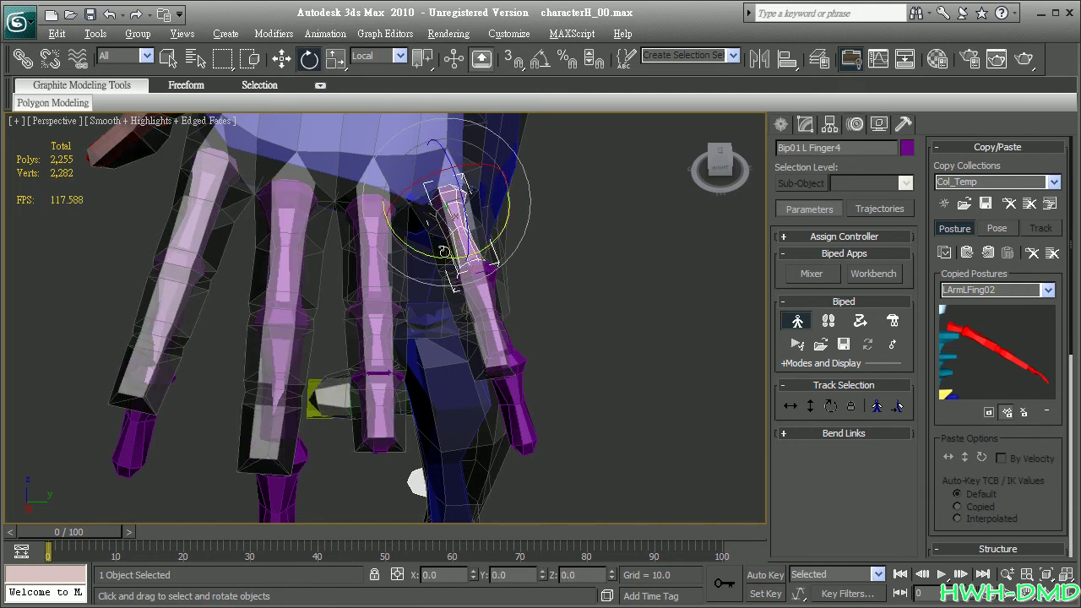
{"action": "left_click", "coordinate": [507, 409]}
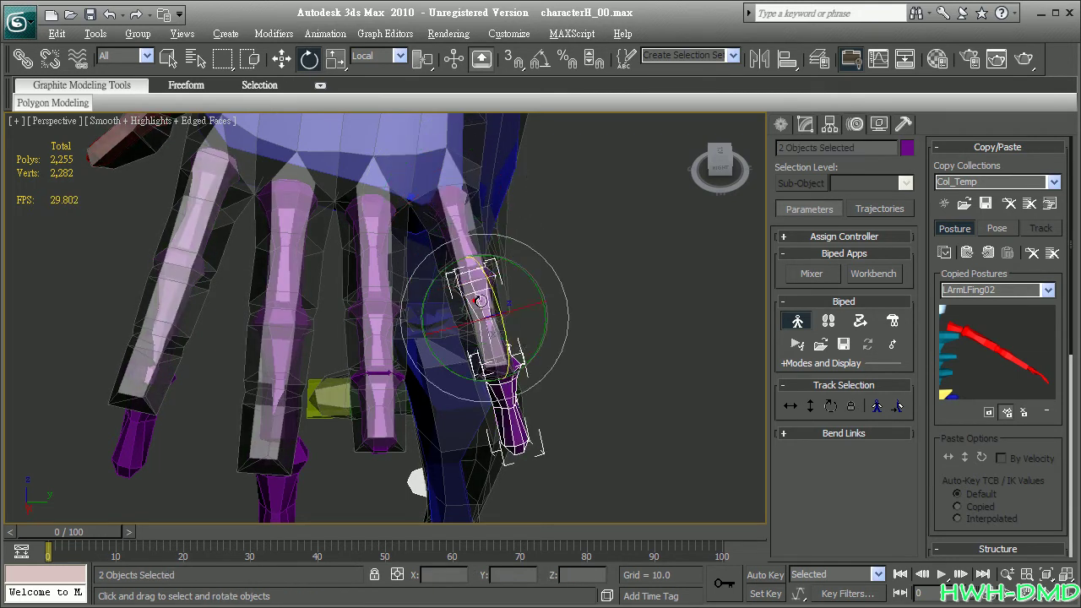
{"action": "left_click", "coordinate": [475, 279], "text": "ctrl"}
{"action": "key", "text": "r"}
{"action": "left_click_drag", "start_coordinate": [504, 322], "coordinate": [505, 394]}
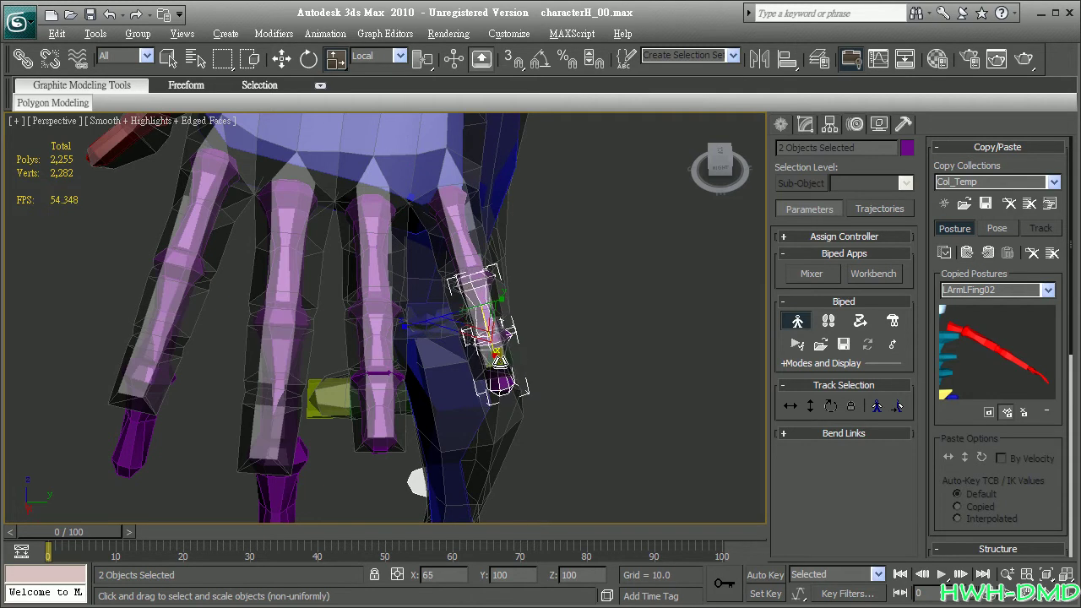
{"action": "key", "text": "e"}
Bend the lower pinky segments and rotate the Finger4 base bone to align with the pinky.
{"action": "mouse_move", "coordinate": [498, 351]}
{"action": "middle_mouse_down", "text": "alt"}
{"action": "mouse_move", "coordinate": [414, 306]}
{"action": "mouse_move", "coordinate": [499, 336]}
{"action": "middle_mouse_up", "text": "alt"}
{"action": "left_click_drag", "start_coordinate": [396, 356], "coordinate": [399, 377]}
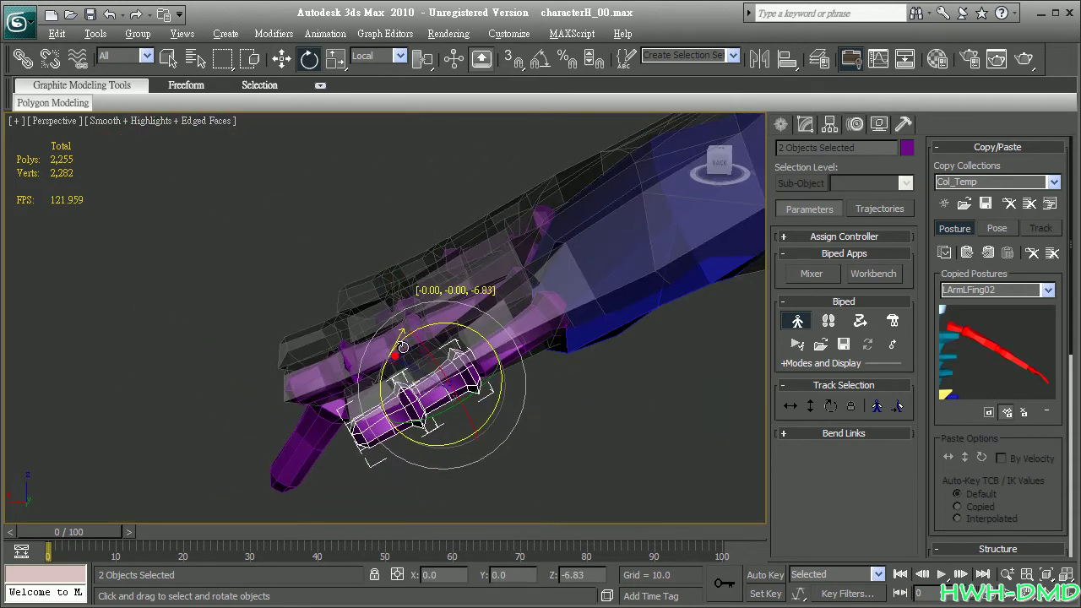
{"action": "left_click", "coordinate": [488, 309]}
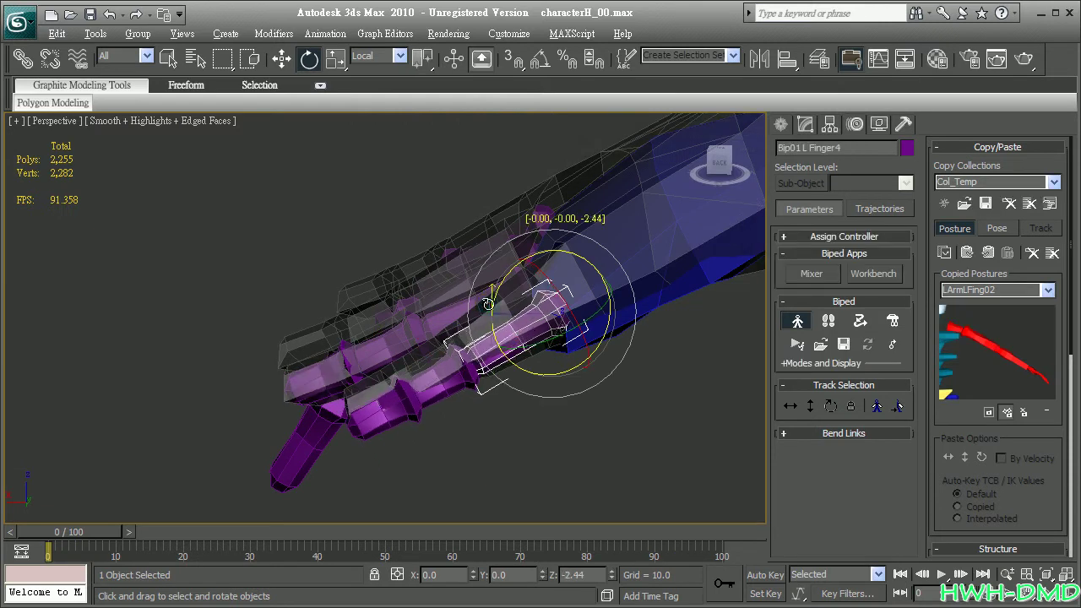
{"action": "key", "text": "r"}
{"action": "key", "text": "w"}
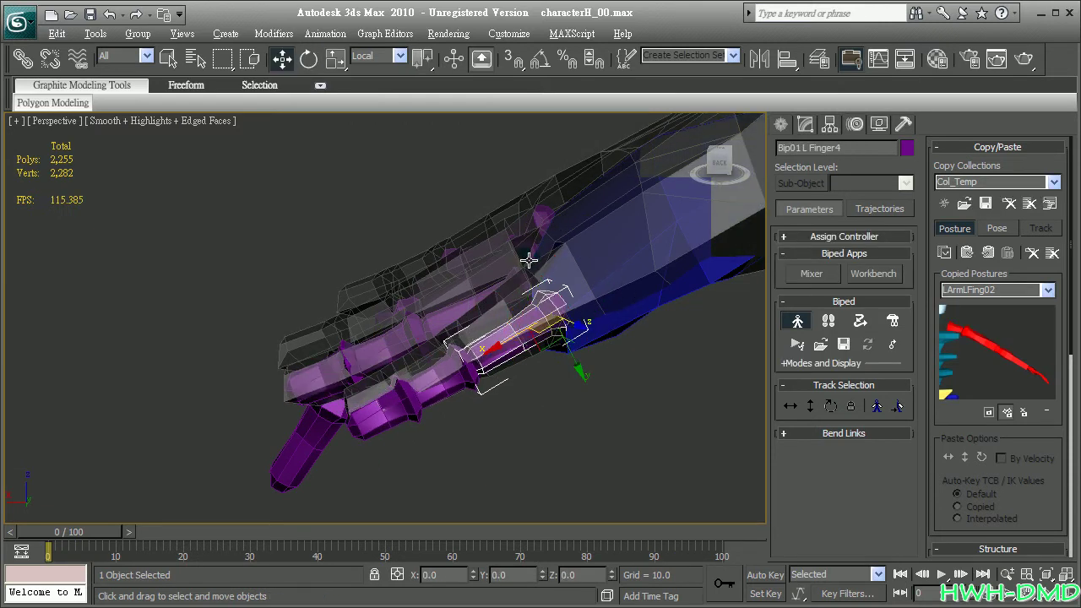
{"action": "middle_click_drag", "start_coordinate": [502, 365], "coordinate": [507, 253], "text": "alt"}
{"action": "key", "text": "e"}
{"action": "left_click_drag", "start_coordinate": [555, 193], "coordinate": [540, 266]}
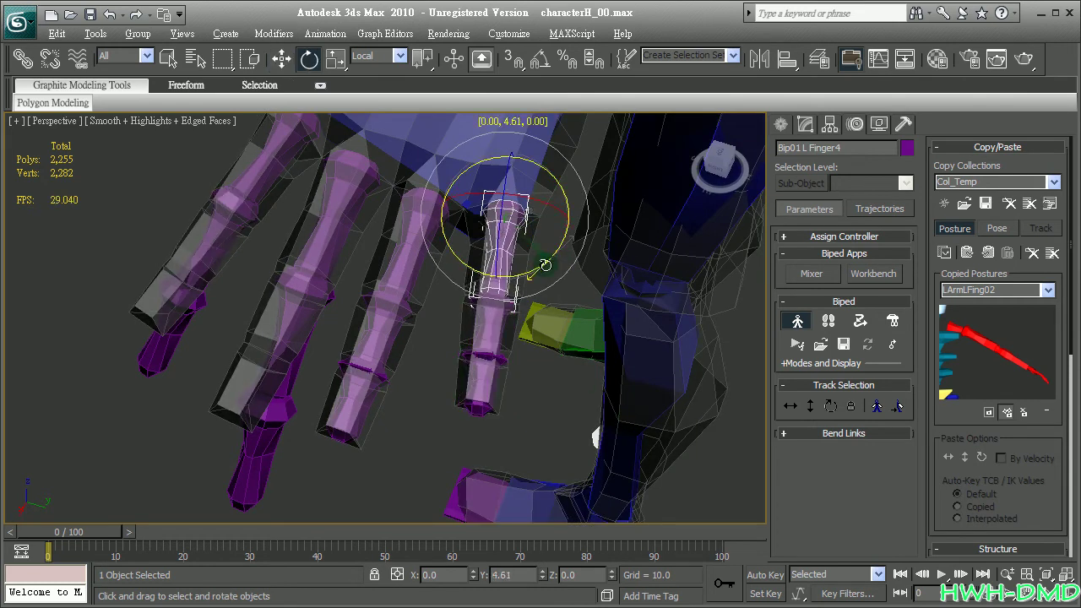
{"action": "mouse_move", "coordinate": [546, 265]}
{"action": "middle_mouse_down", "text": "alt"}
{"action": "mouse_move", "coordinate": [439, 258]}
{"action": "mouse_move", "coordinate": [454, 317]}
{"action": "middle_mouse_up", "text": "alt"}
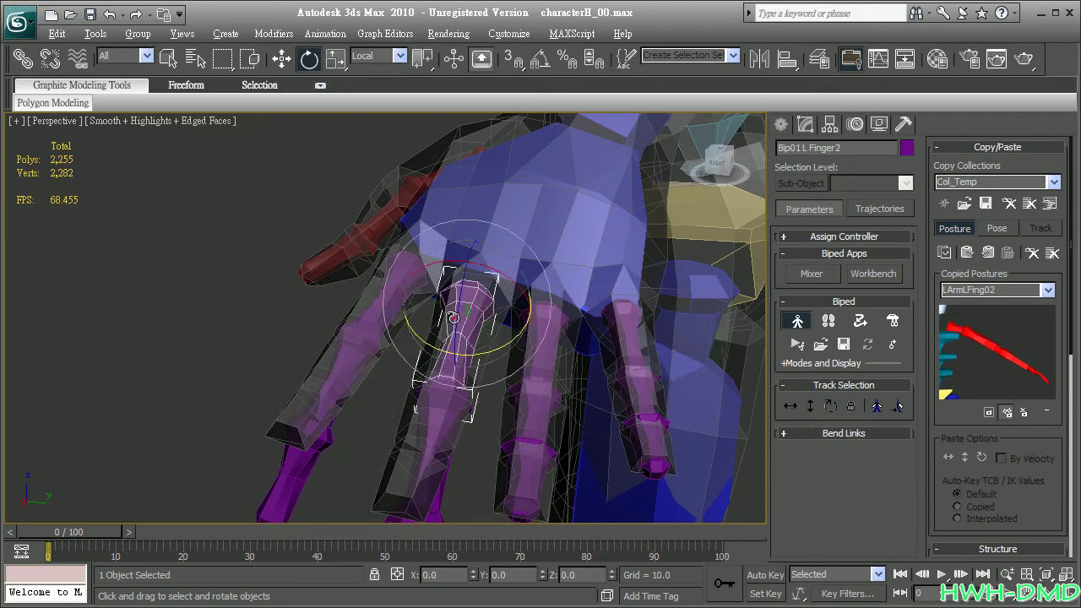
Rotate the Finger2 chain toward the mesh and shorten the finger's two outer bones.
{"action": "double_click", "coordinate": [454, 318]}
{"action": "left_click_drag", "start_coordinate": [455, 316], "coordinate": [456, 316]}
{"action": "key", "text": "r"}
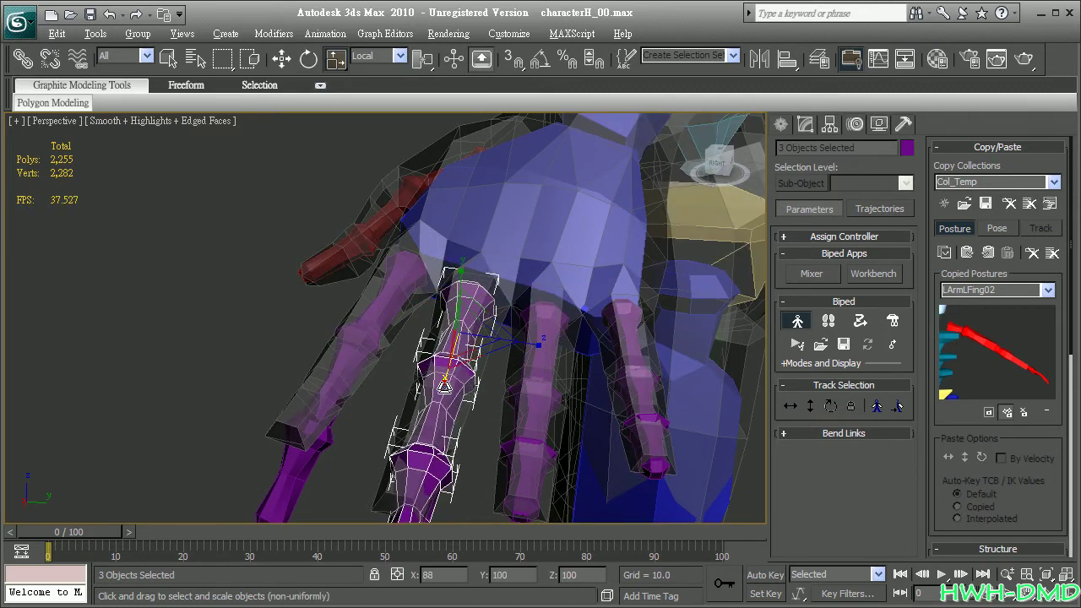
{"action": "mouse_move", "coordinate": [443, 391]}
{"action": "middle_mouse_down", "text": "alt"}
{"action": "mouse_move", "coordinate": [478, 320]}
{"action": "mouse_move", "coordinate": [456, 364]}
{"action": "middle_mouse_up", "text": "alt"}
{"action": "double_click", "coordinate": [428, 397]}
{"action": "left_click_drag", "start_coordinate": [427, 402], "coordinate": [428, 369]}
{"action": "mouse_move", "coordinate": [420, 375]}
{"action": "middle_mouse_down", "text": "alt"}
{"action": "mouse_move", "coordinate": [482, 361]}
{"action": "mouse_move", "coordinate": [375, 299]}
{"action": "mouse_move", "coordinate": [540, 360]}
{"action": "middle_mouse_up", "text": "alt"}
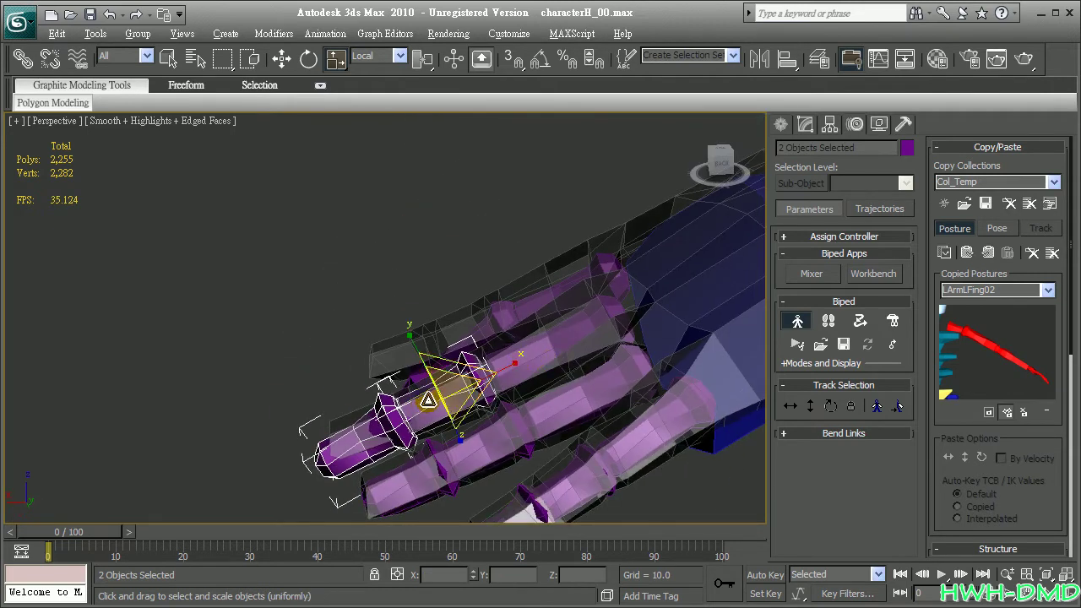
Bend the Finger2 base bone and rotate Finger21 about -2.72 degrees on Z.
{"action": "left_click", "coordinate": [385, 418]}
{"action": "key", "text": "e"}
{"action": "key", "text": "Page_Up"}
{"action": "key", "text": "Page_Up"}
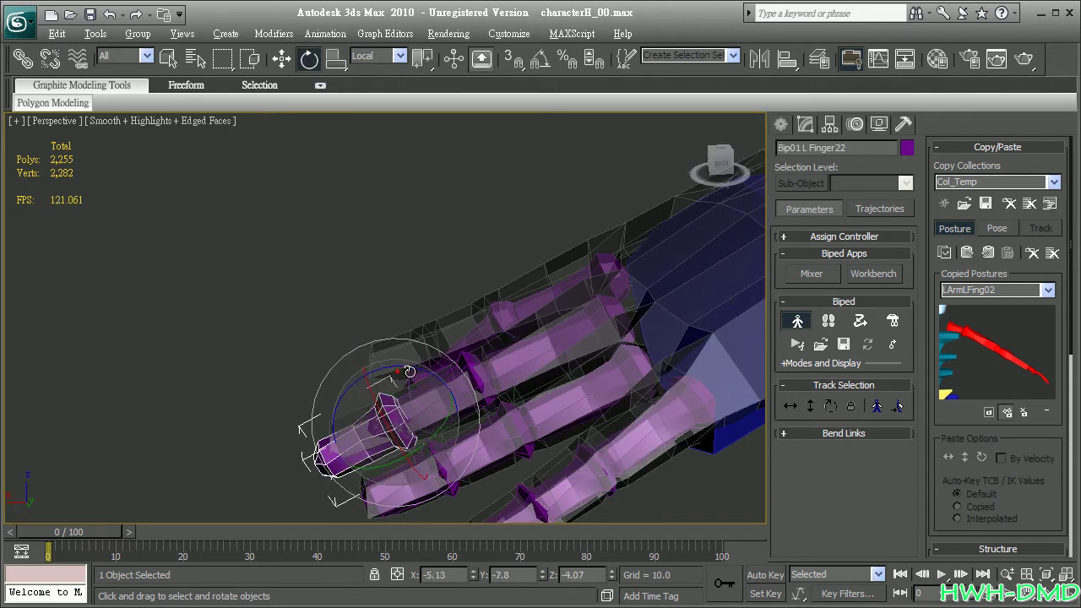
{"action": "mouse_move", "coordinate": [400, 371]}
{"action": "middle_mouse_down", "text": "alt"}
{"action": "mouse_move", "coordinate": [601, 420]}
{"action": "mouse_move", "coordinate": [622, 406]}
{"action": "mouse_move", "coordinate": [478, 248]}
{"action": "middle_mouse_up", "text": "alt"}
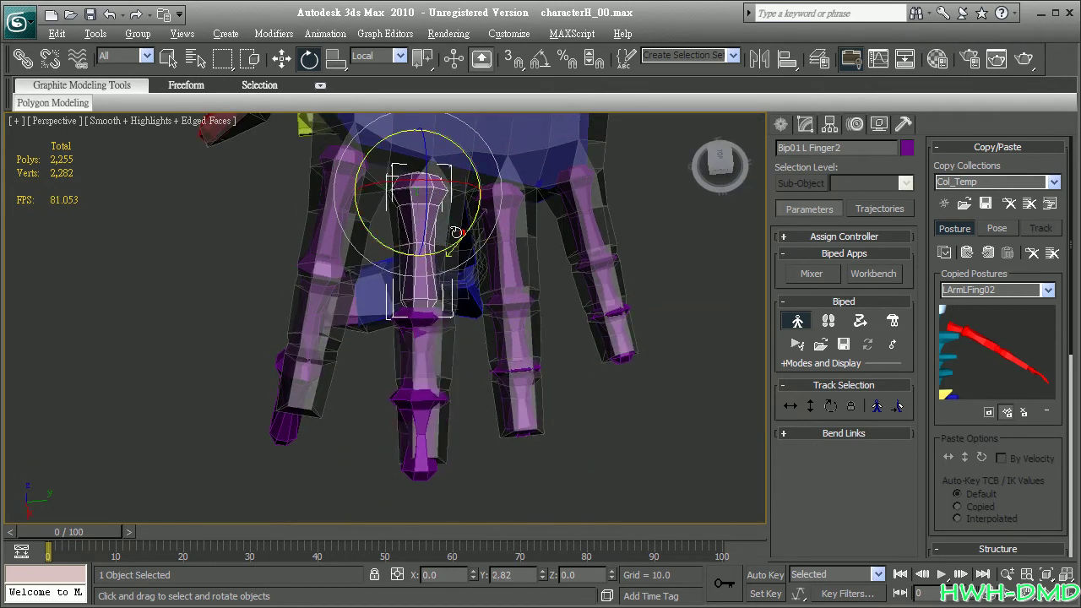
{"action": "key", "text": "w"}
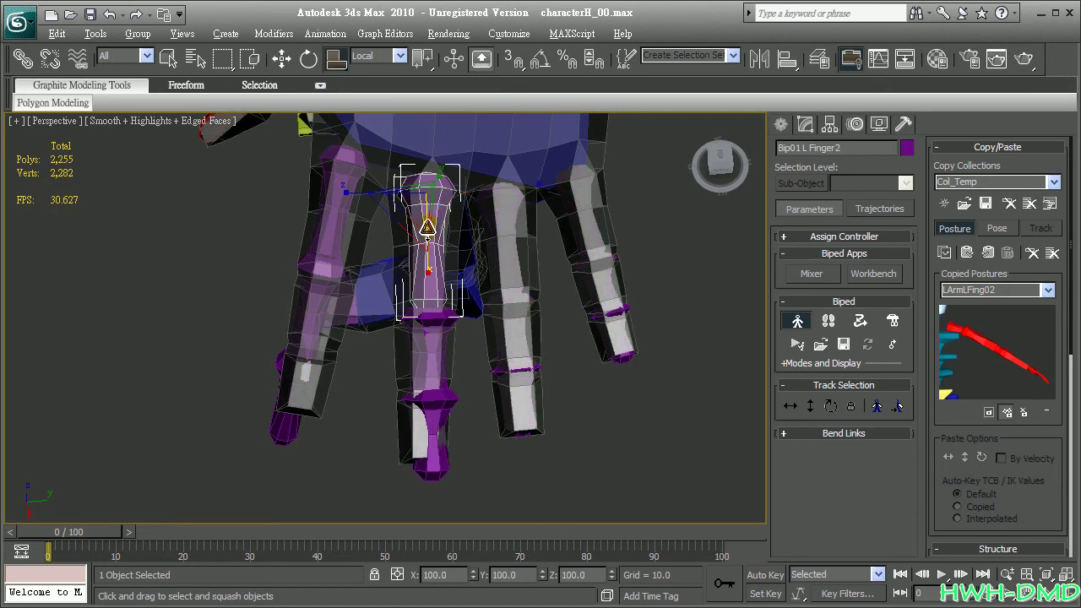
{"action": "key", "text": "e"}
{"action": "left_click_drag", "start_coordinate": [460, 242], "coordinate": [430, 218]}
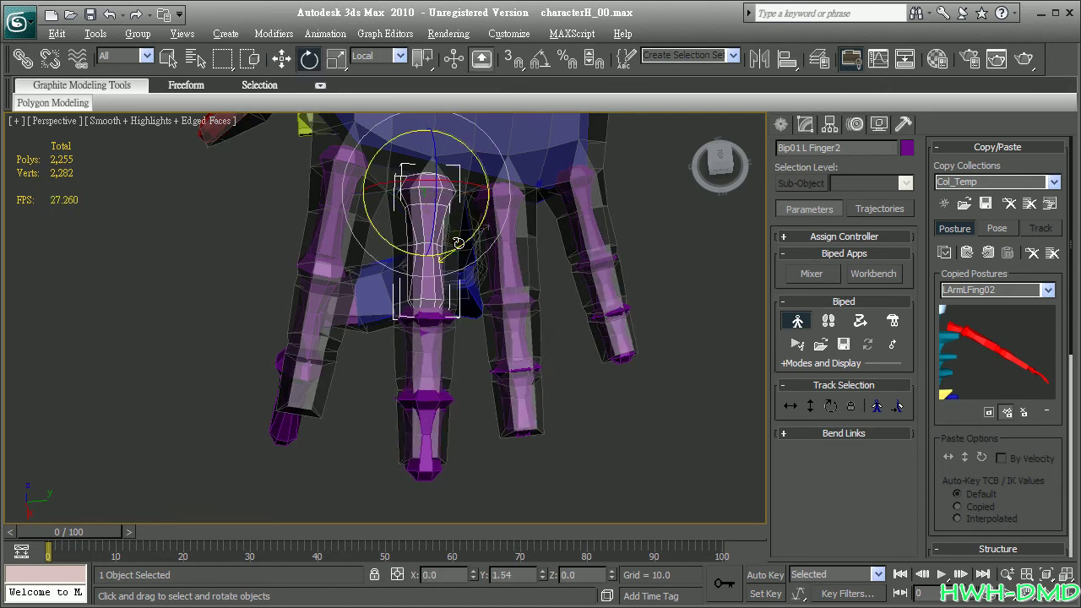
{"action": "middle_click_drag", "start_coordinate": [430, 218], "coordinate": [430, 287], "text": "alt"}
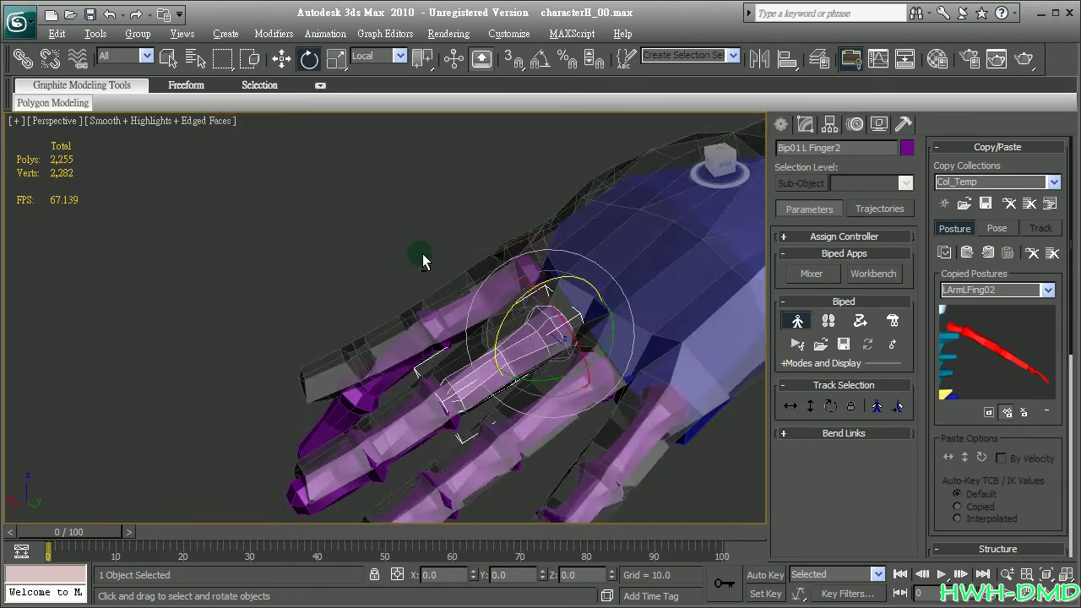
{"action": "left_click", "coordinate": [430, 287]}
{"action": "left_click_drag", "start_coordinate": [427, 279], "coordinate": [413, 243]}
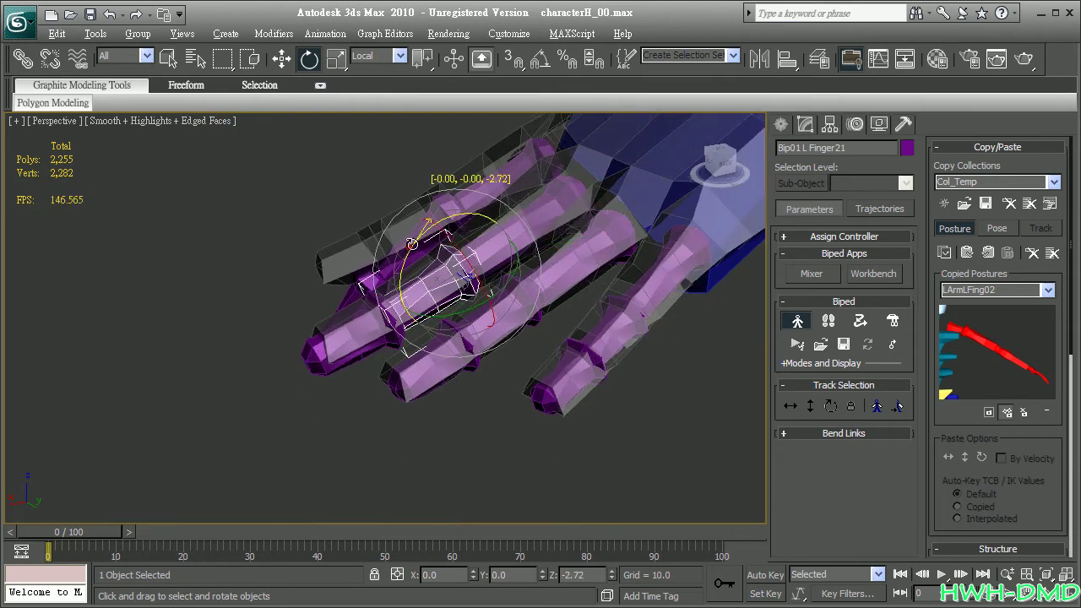
{"action": "mouse_move", "coordinate": [409, 246]}
{"action": "middle_mouse_down", "text": "alt"}
{"action": "mouse_move", "coordinate": [533, 341]}
{"action": "mouse_move", "coordinate": [519, 355]}
{"action": "middle_mouse_up", "text": "alt"}
Straighten index bone Finger1, then shorten its outer bones to 93 and bend them -13.18 degrees.
{"action": "middle_click_drag", "start_coordinate": [422, 236], "coordinate": [507, 287], "text": "alt"}
{"action": "left_click", "coordinate": [494, 252]}
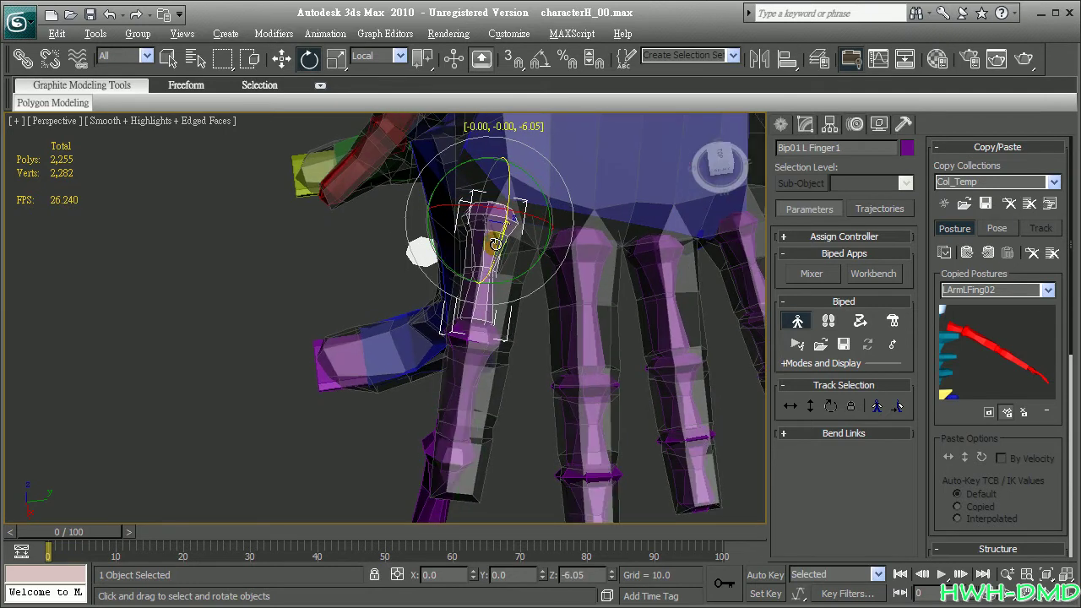
{"action": "left_click_drag", "start_coordinate": [494, 243], "coordinate": [549, 284]}
{"action": "middle_click_drag", "start_coordinate": [549, 284], "coordinate": [532, 266], "text": "alt"}
{"action": "key", "text": "w"}
{"action": "left_click", "coordinate": [485, 456]}
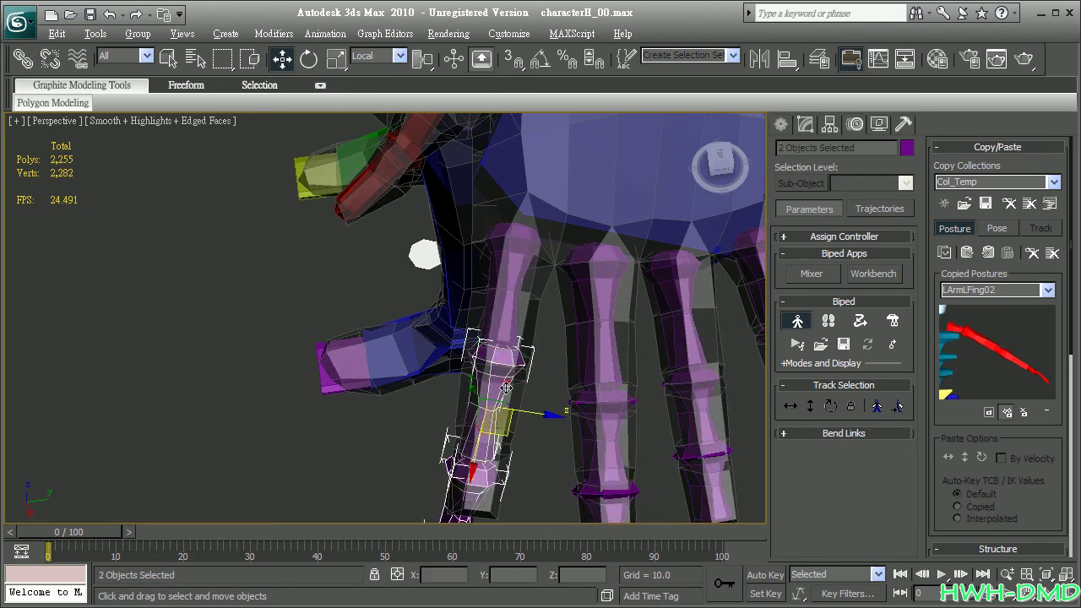
{"action": "left_click", "coordinate": [510, 416], "text": "ctrl"}
{"action": "key", "text": "r"}
{"action": "middle_click_drag", "start_coordinate": [510, 415], "coordinate": [503, 279], "text": "alt"}
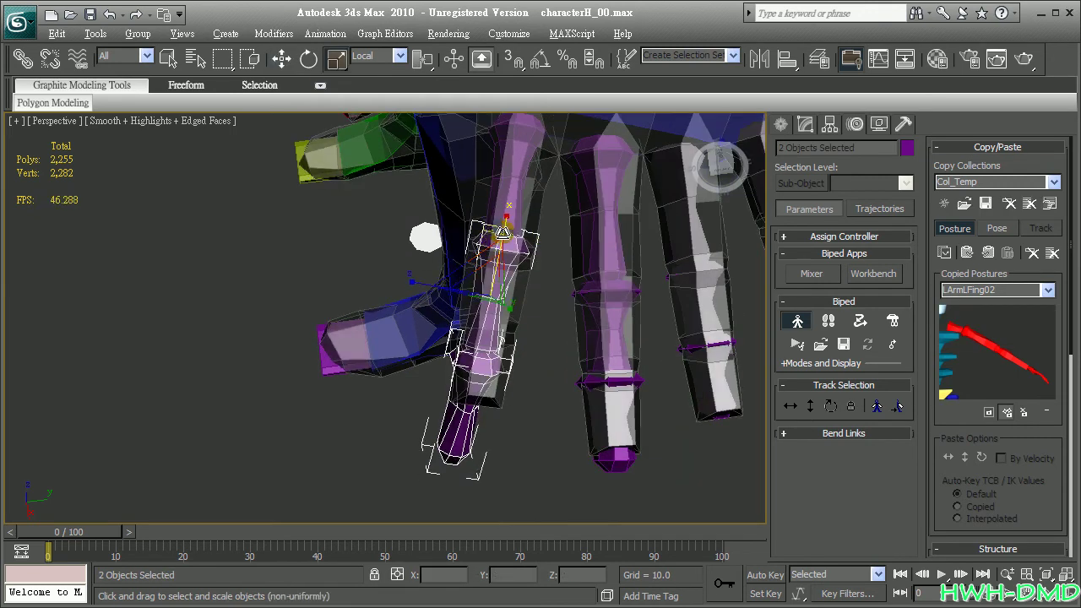
{"action": "left_click_drag", "start_coordinate": [500, 241], "coordinate": [500, 260]}
{"action": "key", "text": "e"}
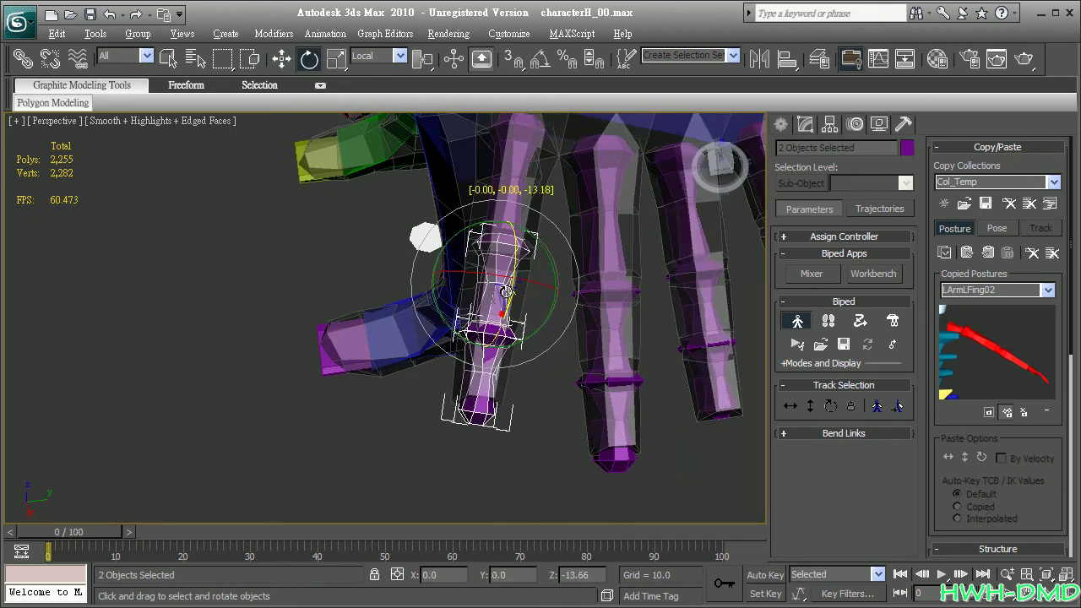
{"action": "mouse_move", "coordinate": [608, 329]}
{"action": "middle_mouse_down", "text": "alt"}
{"action": "mouse_move", "coordinate": [643, 312]}
{"action": "mouse_move", "coordinate": [502, 312]}
{"action": "mouse_move", "coordinate": [548, 356]}
{"action": "mouse_move", "coordinate": [527, 338]}
{"action": "middle_mouse_up", "text": "alt"}
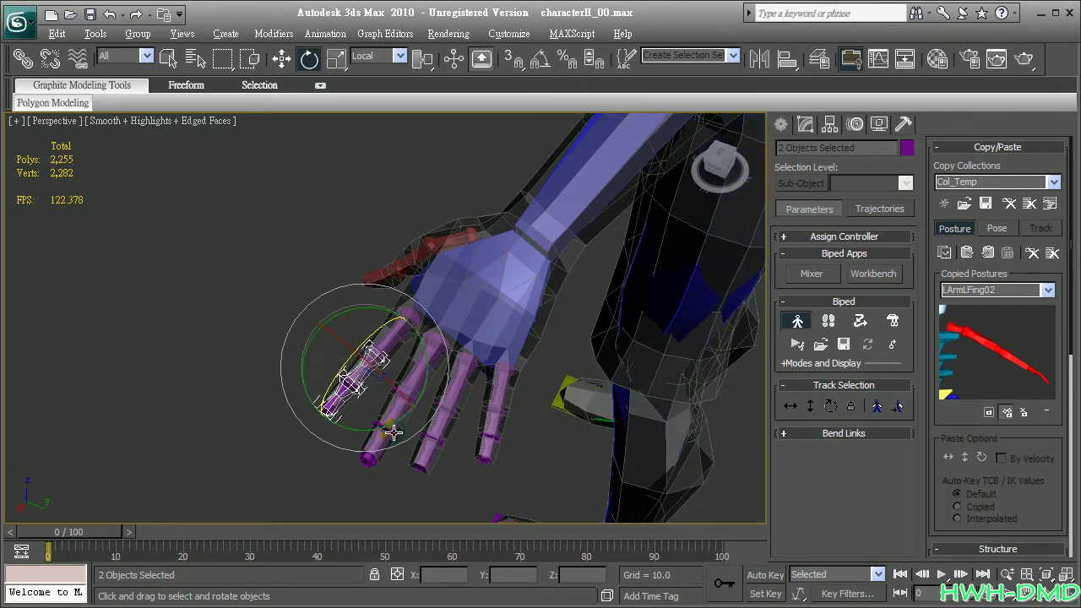
Slightly shorten the middle finger's Finger21 and fingertip bones.
{"action": "left_click", "coordinate": [396, 413]}
{"action": "left_click", "coordinate": [368, 460], "text": "ctrl"}
{"action": "key", "text": "r"}
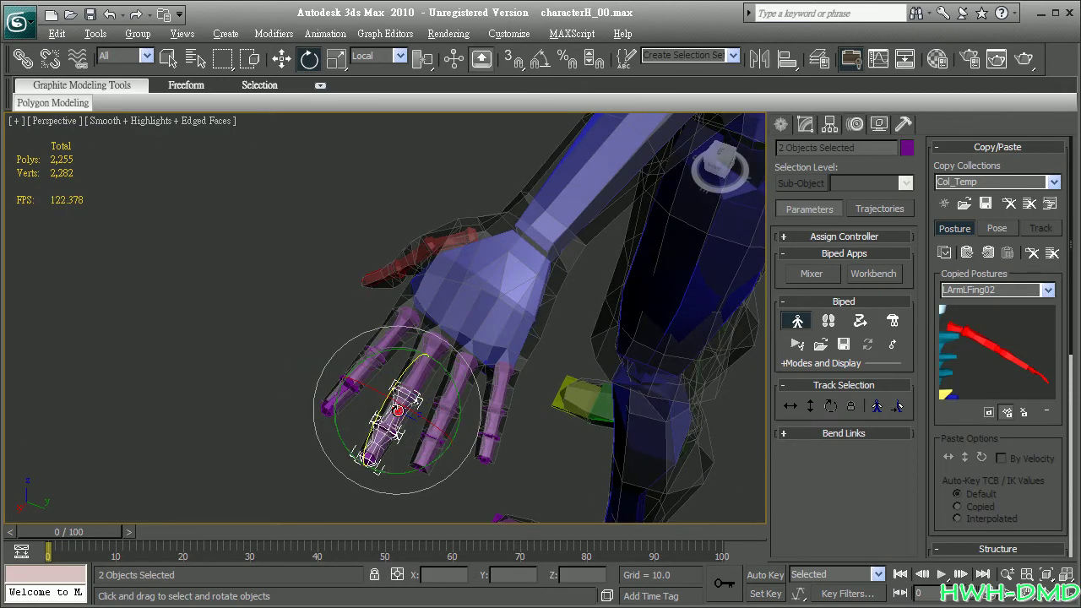
{"action": "left_click_drag", "start_coordinate": [360, 475], "coordinate": [372, 456]}
{"action": "mouse_move", "coordinate": [372, 456]}
{"action": "middle_mouse_down", "text": "alt"}
{"action": "mouse_move", "coordinate": [507, 434]}
{"action": "mouse_move", "coordinate": [499, 257]}
{"action": "middle_mouse_up", "text": "alt"}
Copy the whole left hand with all finger bones into Col_Temp as LArmLFing03.
{"action": "double_click", "coordinate": [476, 248]}
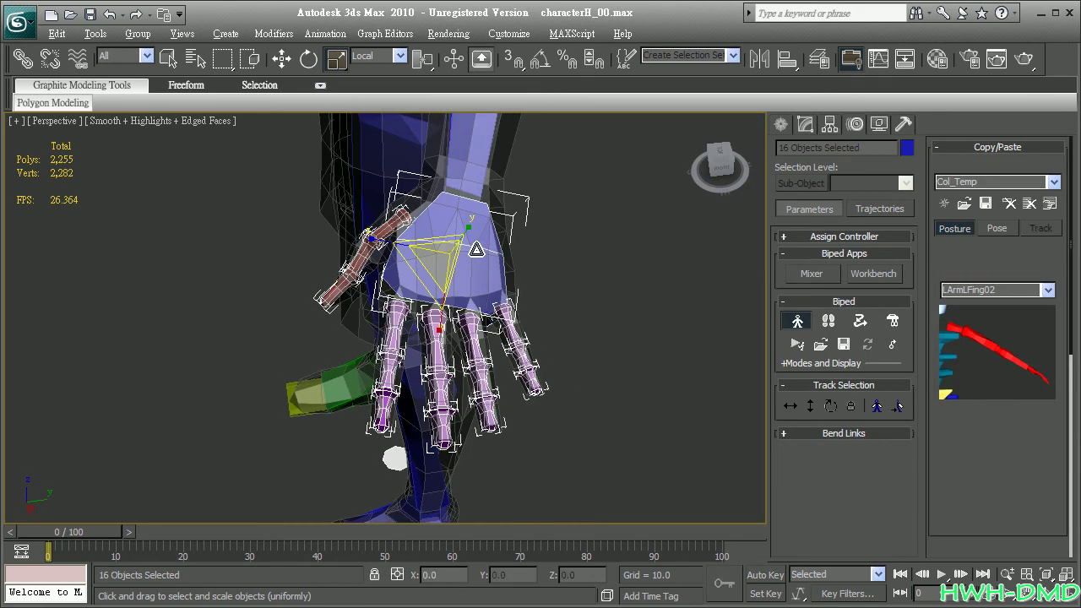
{"action": "left_click", "coordinate": [944, 252]}
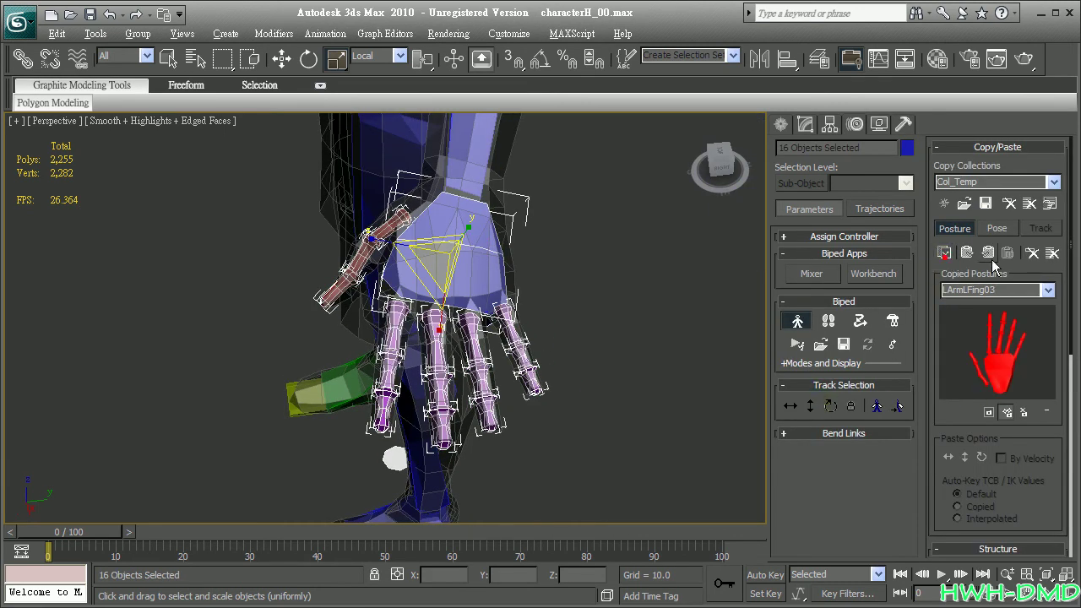
{"action": "left_click", "coordinate": [642, 355]}
Reframe the whole character in view and select the biped head.
{"action": "scroll", "coordinate": [642, 355], "scroll_direction": "down", "scroll_amount": 5}
{"action": "mouse_move", "coordinate": [642, 355]}
{"action": "middle_mouse_down", "text": "alt"}
{"action": "mouse_move", "coordinate": [482, 222]}
{"action": "mouse_move", "coordinate": [361, 230]}
{"action": "mouse_move", "coordinate": [415, 226]}
{"action": "middle_mouse_up", "text": "alt"}
{"action": "scroll", "coordinate": [482, 222], "scroll_direction": "up", "scroll_amount": 5}
{"action": "scroll", "coordinate": [361, 230], "scroll_direction": "down", "scroll_amount": 5}
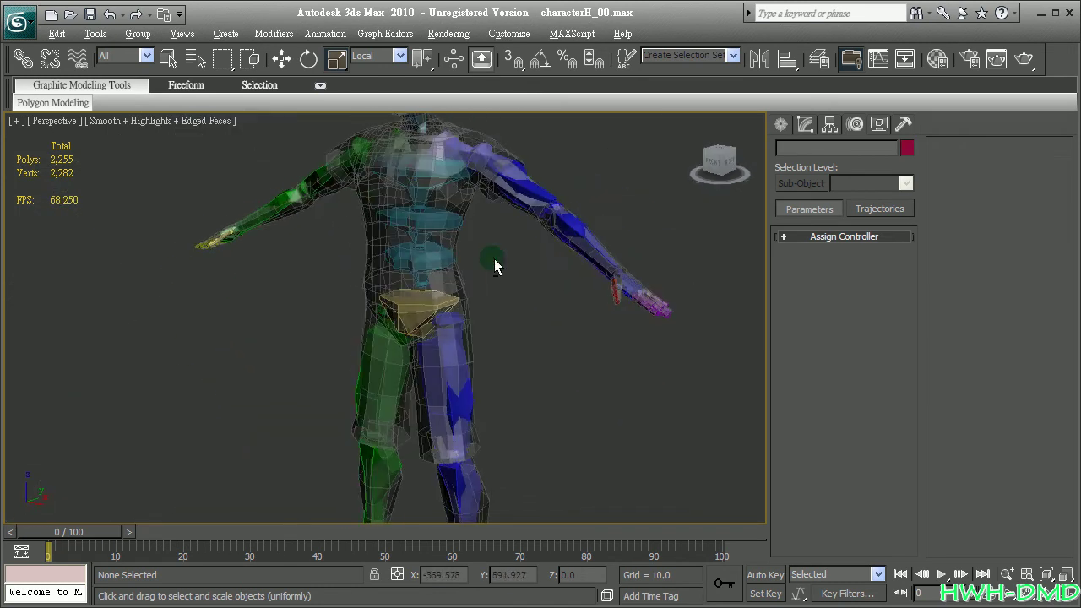
{"action": "scroll", "coordinate": [376, 276], "scroll_direction": "down", "scroll_amount": 2}
{"action": "scroll", "coordinate": [461, 290], "scroll_direction": "up", "scroll_amount": 3}
{"action": "middle_click_drag", "start_coordinate": [462, 290], "coordinate": [472, 289]}
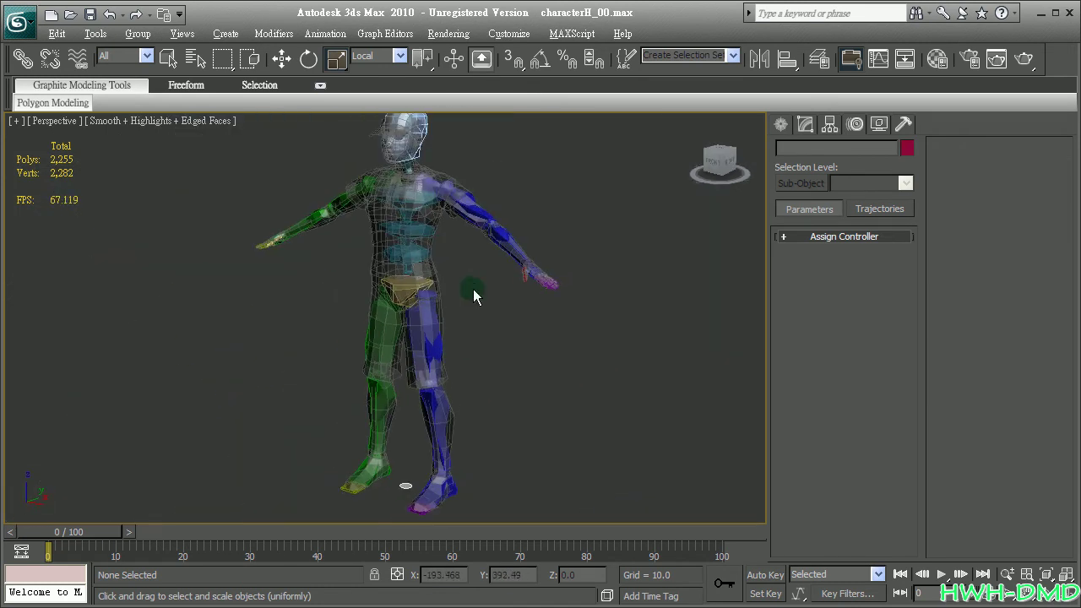
{"action": "left_click", "coordinate": [407, 158]}
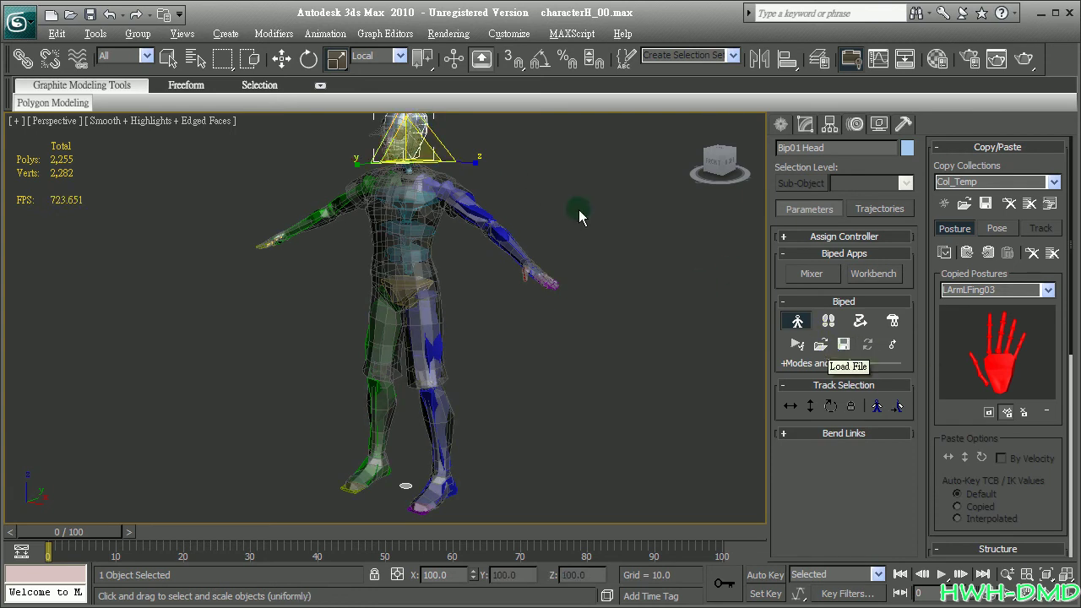
Save the biped figure file Ch_pose.fig into G:\9802.
{"action": "left_click", "coordinate": [844, 345]}
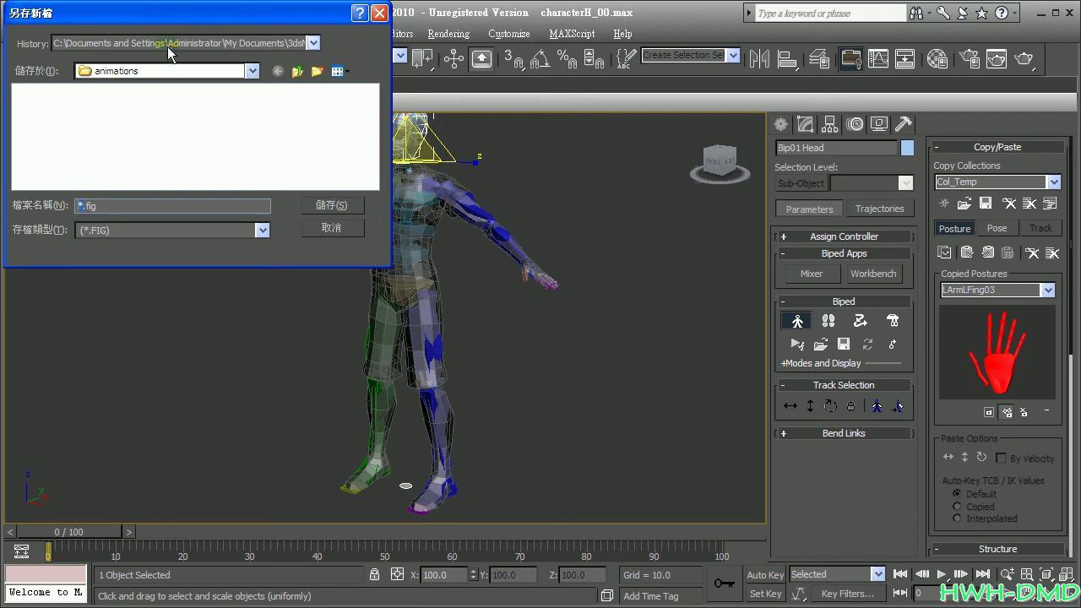
{"action": "left_click", "coordinate": [163, 72]}
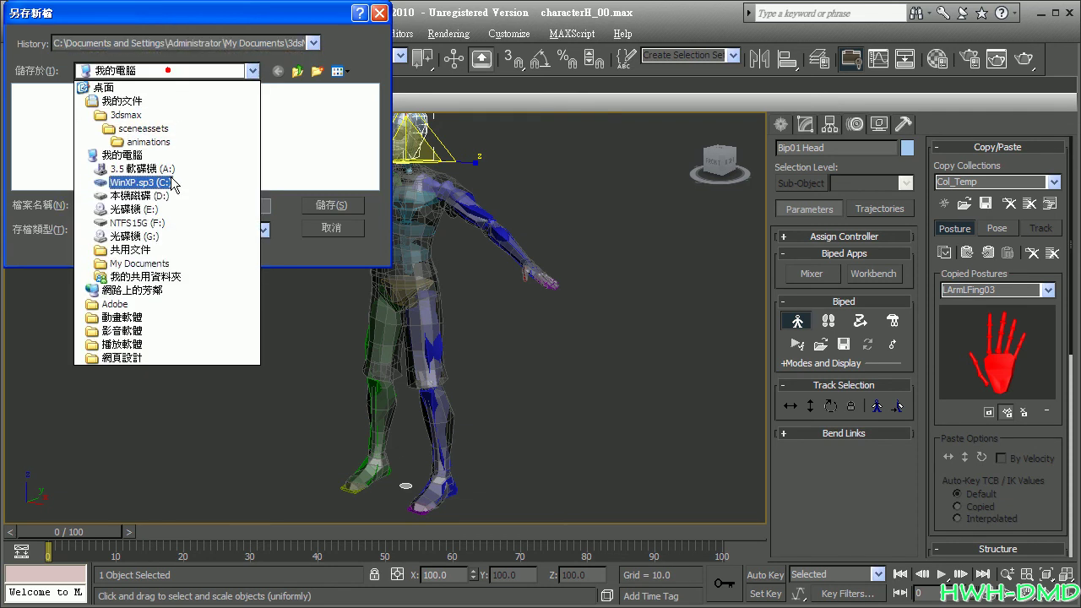
{"action": "left_click", "coordinate": [136, 238]}
{"action": "double_click", "coordinate": [40, 152]}
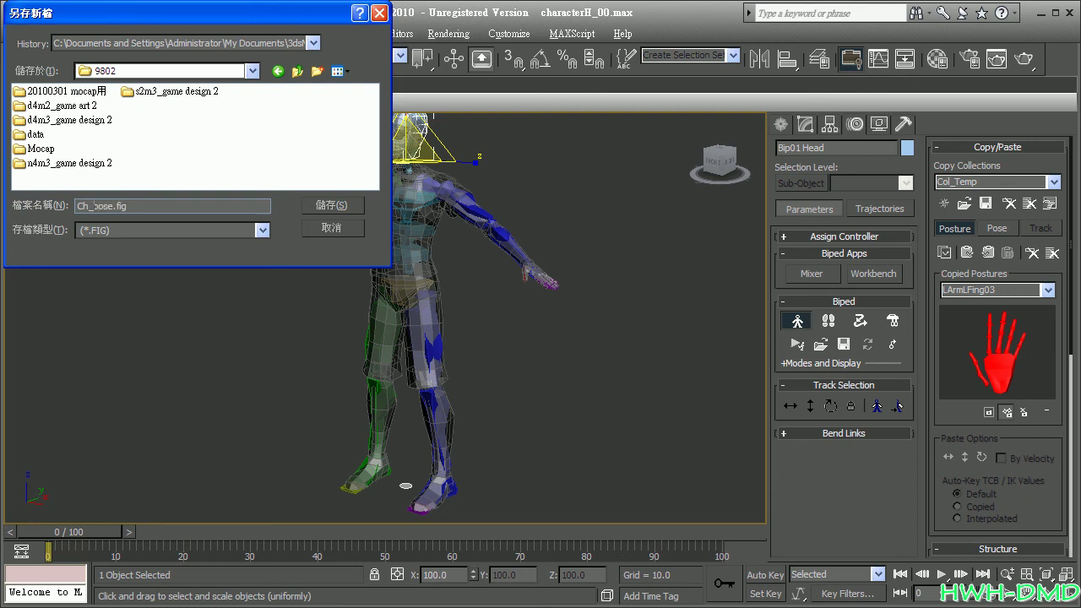
{"action": "key", "text": "Return"}
Clear the selection and orbit around to a side view of the character.
{"action": "middle_click_drag", "start_coordinate": [376, 281], "coordinate": [526, 314], "text": "alt"}
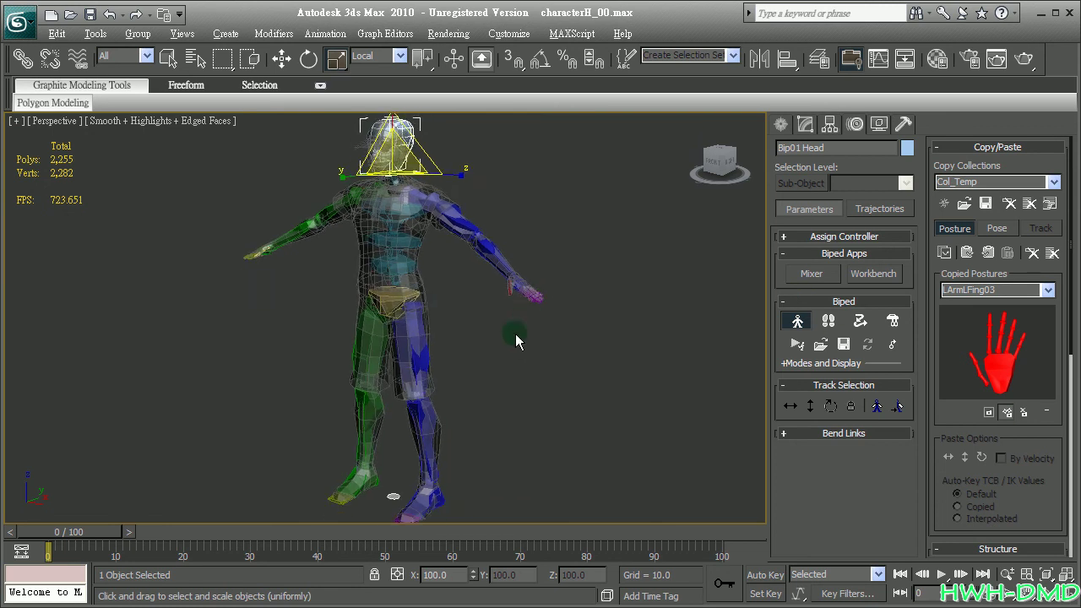
{"action": "left_click", "coordinate": [499, 330]}
{"action": "mouse_move", "coordinate": [611, 372]}
{"action": "middle_mouse_down", "text": "alt"}
{"action": "mouse_move", "coordinate": [523, 310]}
{"action": "mouse_move", "coordinate": [648, 303]}
{"action": "mouse_move", "coordinate": [494, 328]}
{"action": "middle_mouse_up", "text": "alt"}
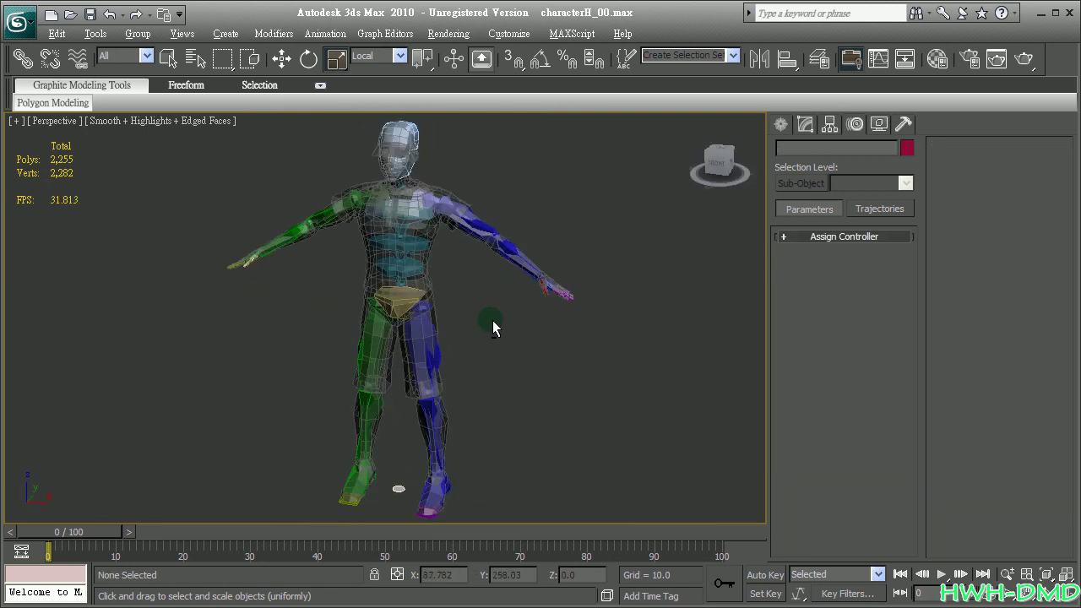